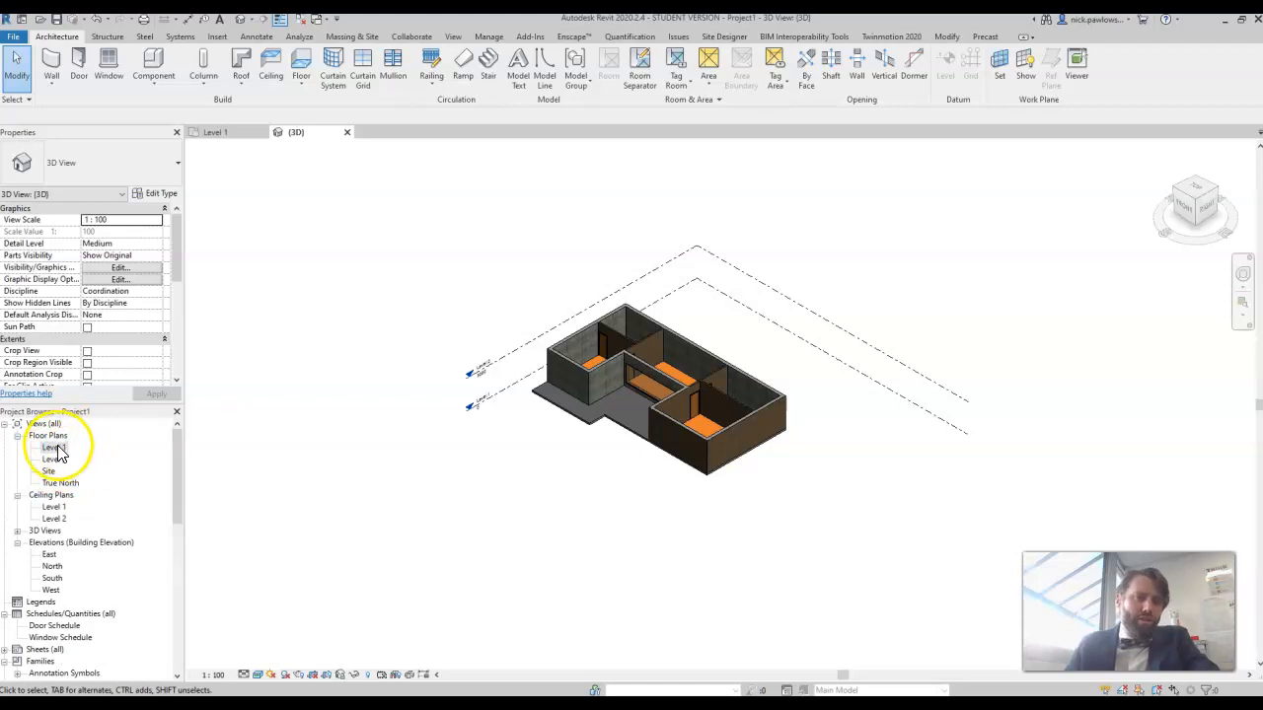
Step: Open the Site floor plan showing the building and the project base point
left_click(49, 470)
double_click(50, 472)
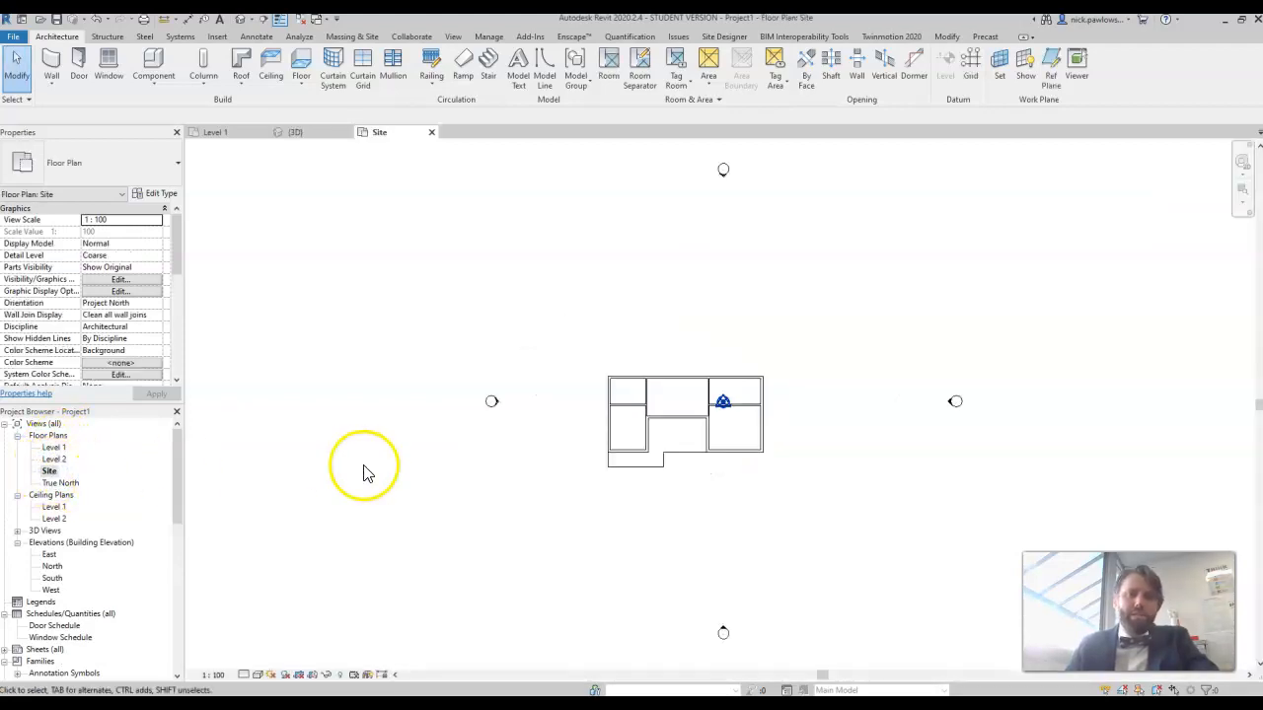
scroll(724, 403, "up", 5)
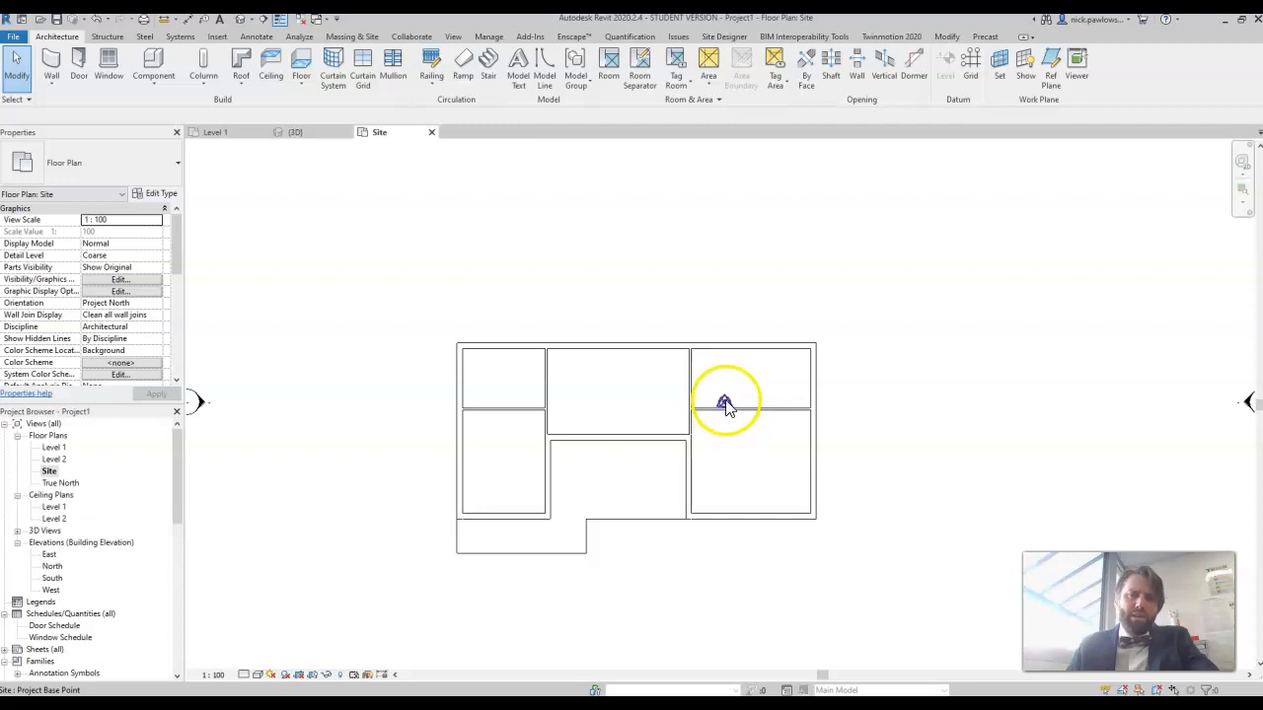
scroll(734, 471, "up", 2)
scroll(733, 471, "down", 5)
middle_click_drag(734, 470, 731, 435)
scroll(809, 384, "down", 2)
scroll(809, 383, "up", 2)
scroll(726, 435, "up", 2)
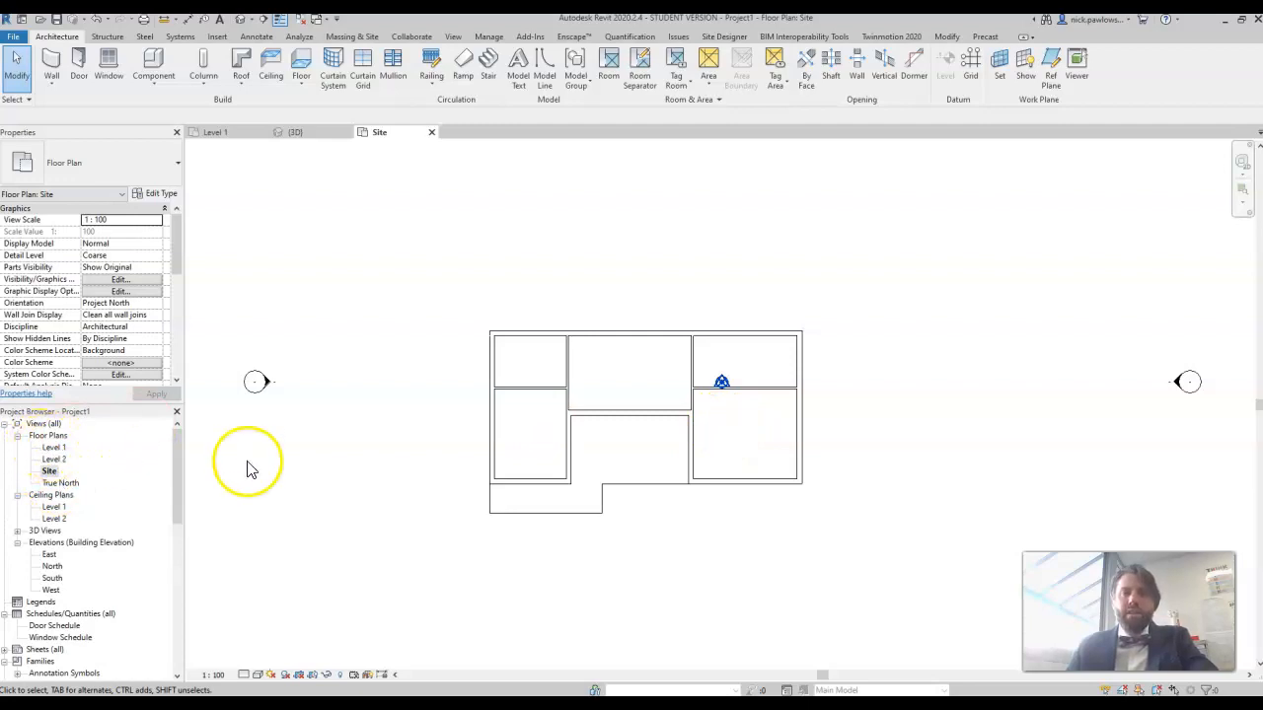
scroll(476, 339, "down", 1)
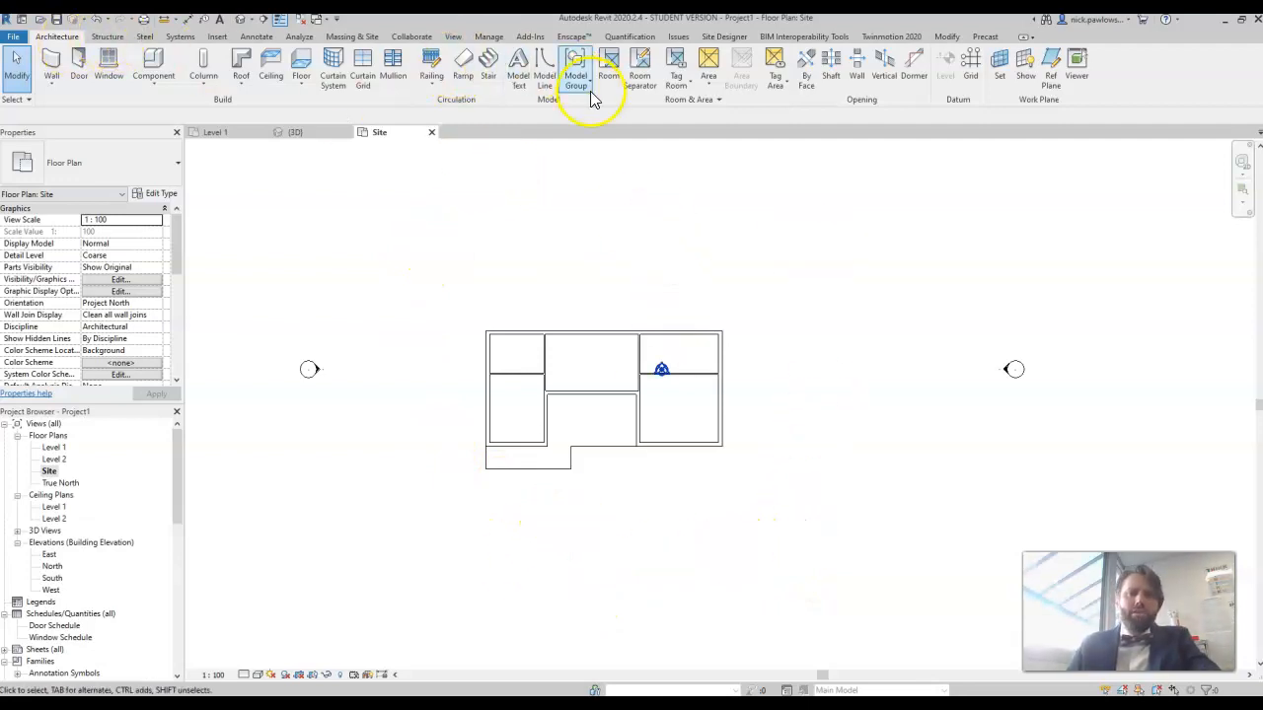
Step: Draw a rectangular site boundary around the house with model lines, about 31000 mm wide by 29000 mm deep
left_click(547, 77)
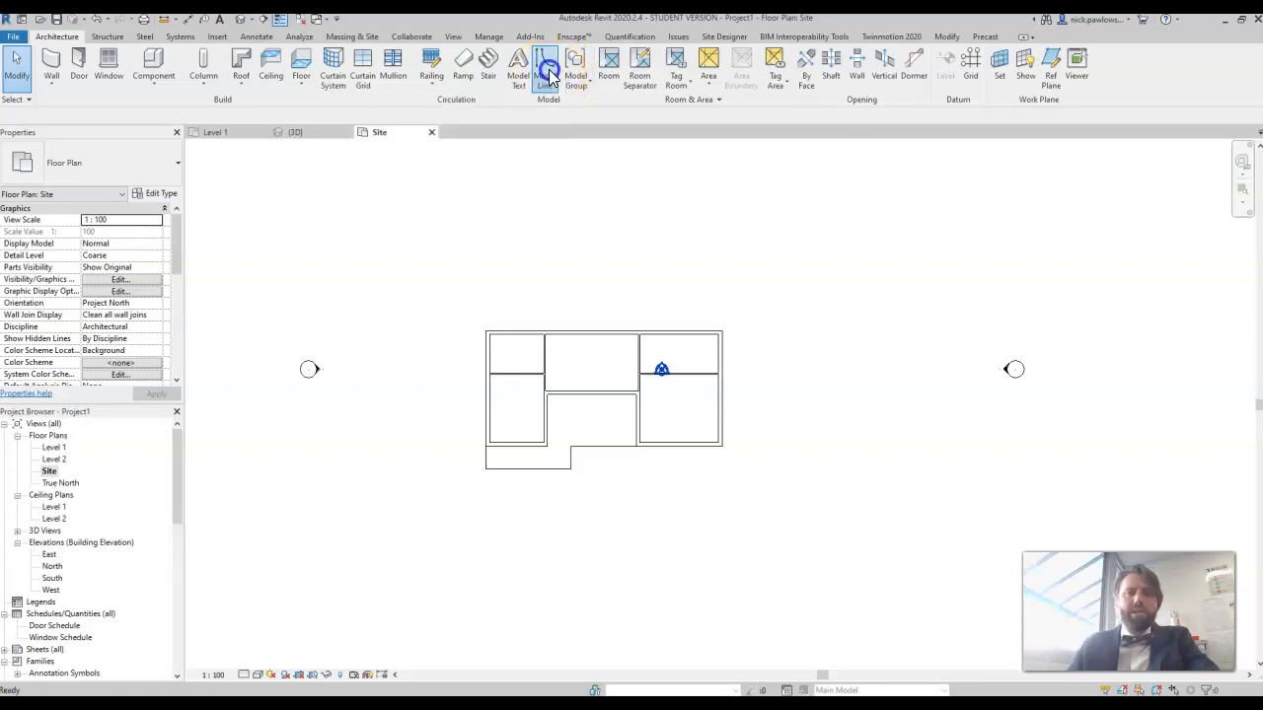
left_click(541, 57)
left_click(385, 178)
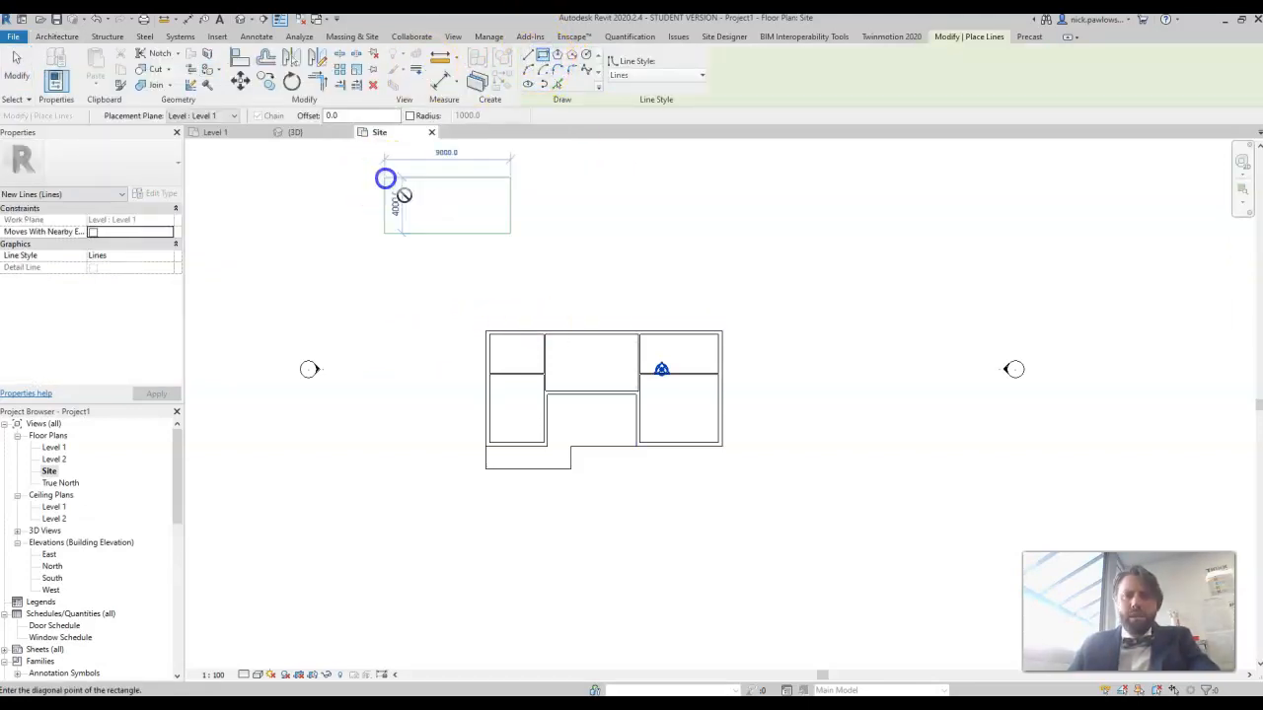
left_click(822, 589)
left_click(822, 590)
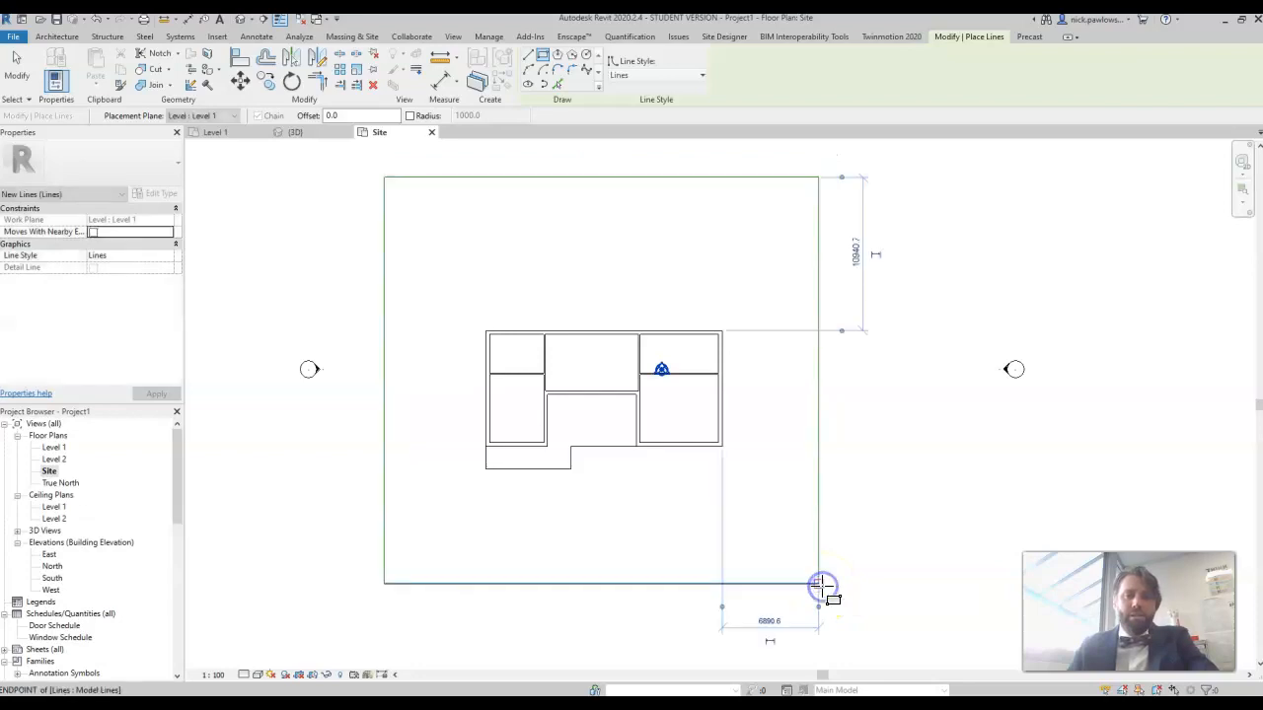
middle_click_drag(725, 426, 691, 353)
right_click(862, 338)
left_click(913, 347)
right_click(917, 342)
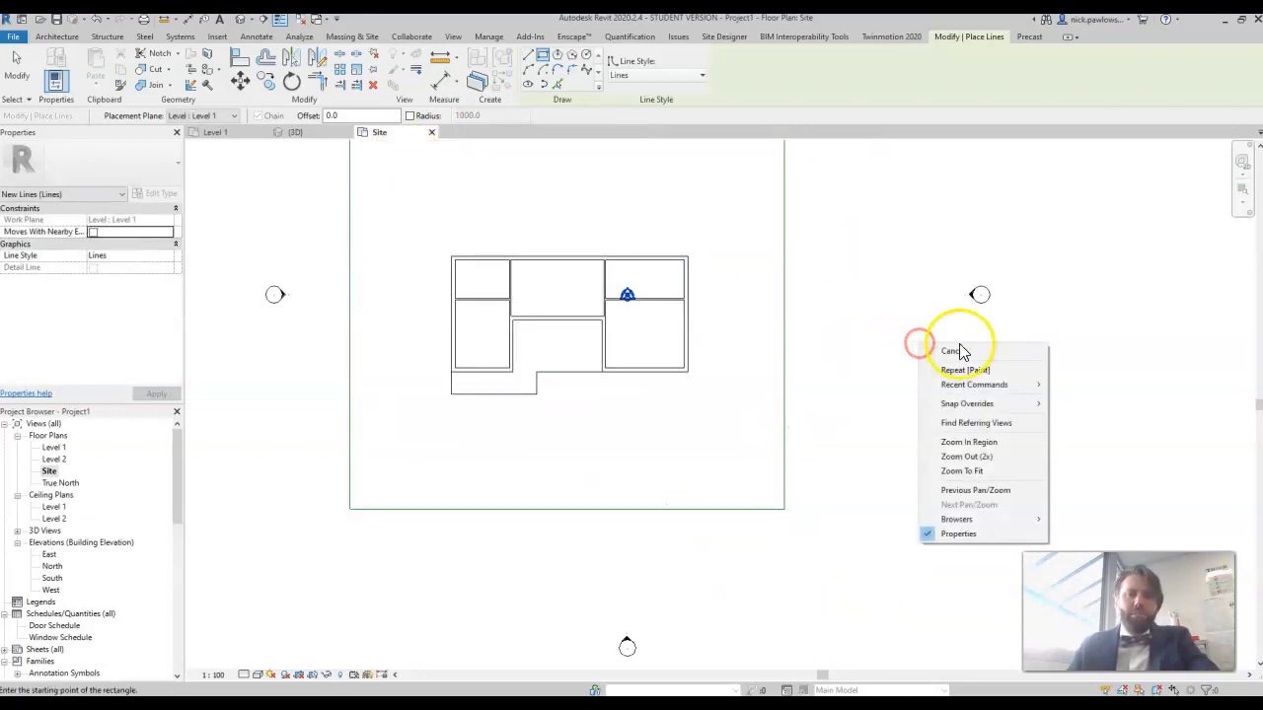
left_click(958, 349)
Step: Move the boundary line in front of the house outward, 13000 mm from the front wall
left_click(592, 507)
left_click_drag(595, 563, 601, 555)
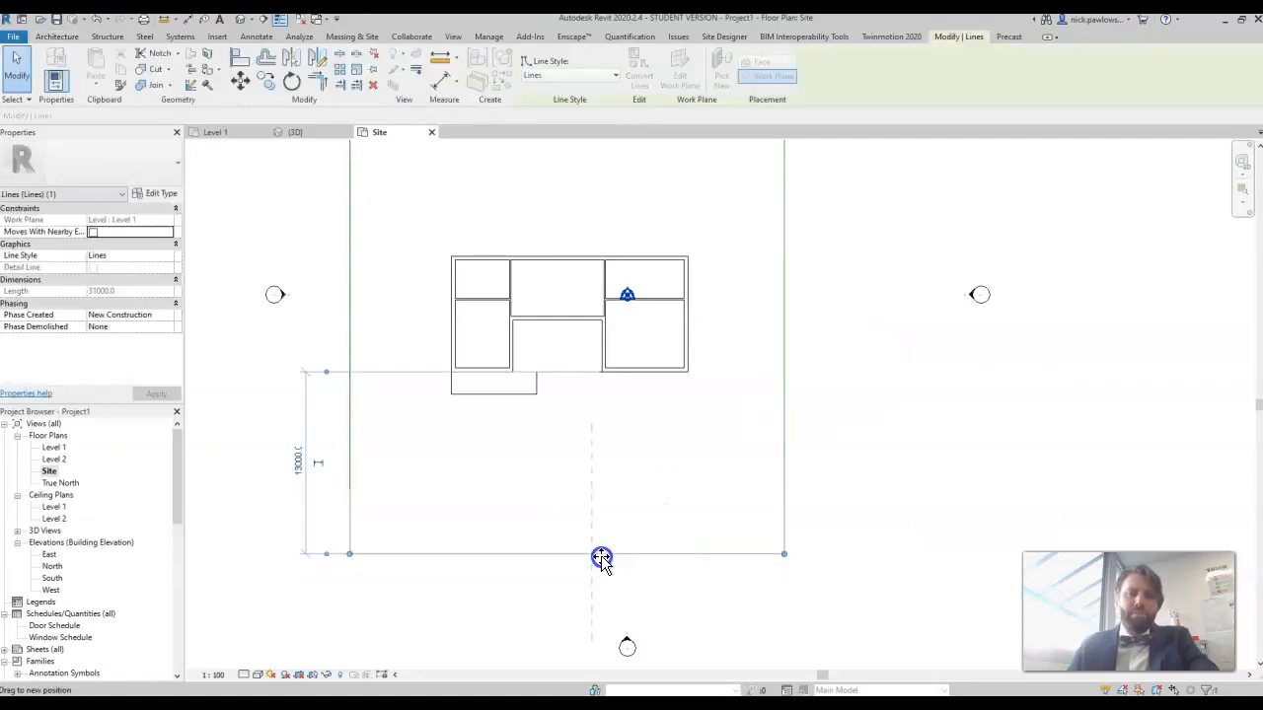
left_click(908, 473)
left_click(785, 430)
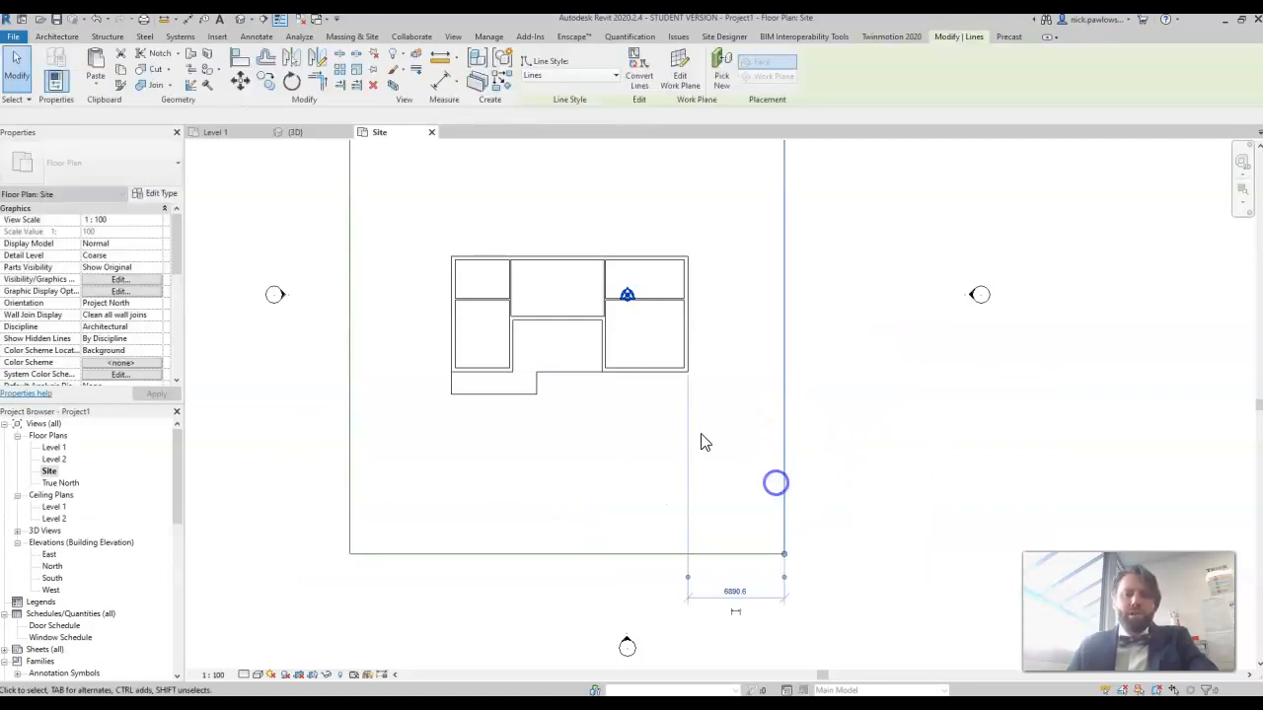
scroll(761, 426, "up", 3)
scroll(761, 429, "down", 2)
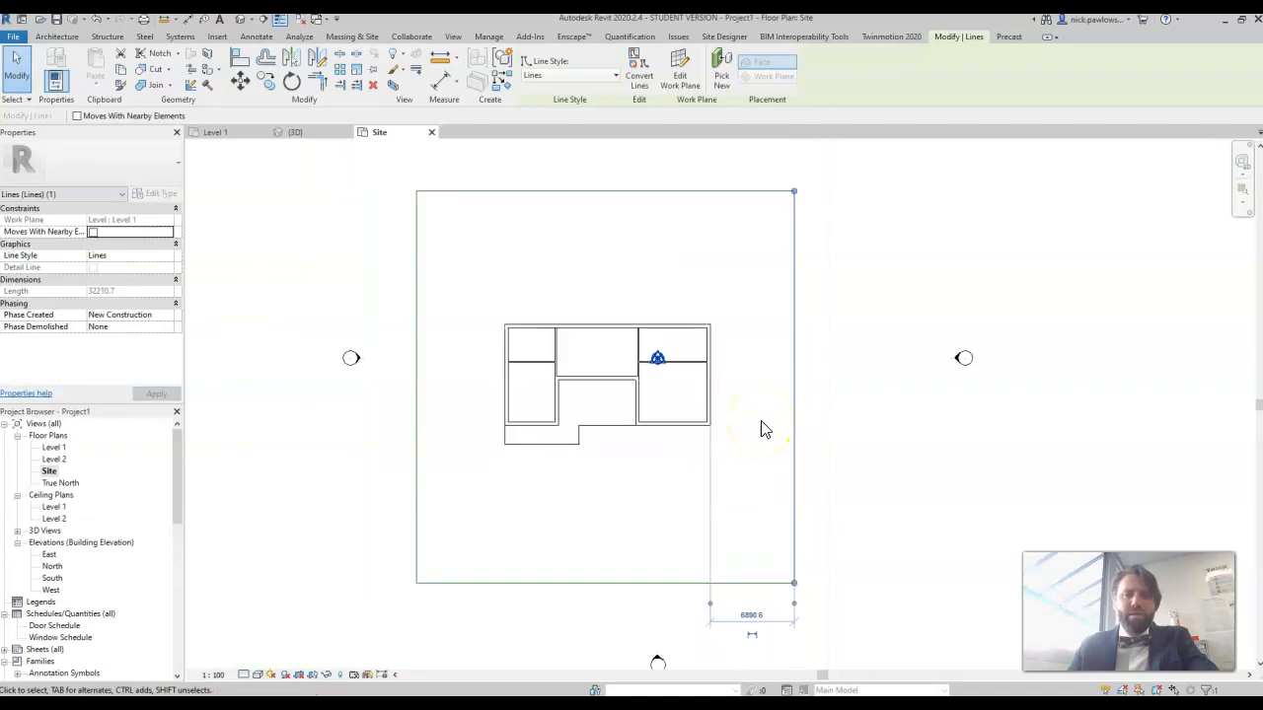
left_click(381, 251)
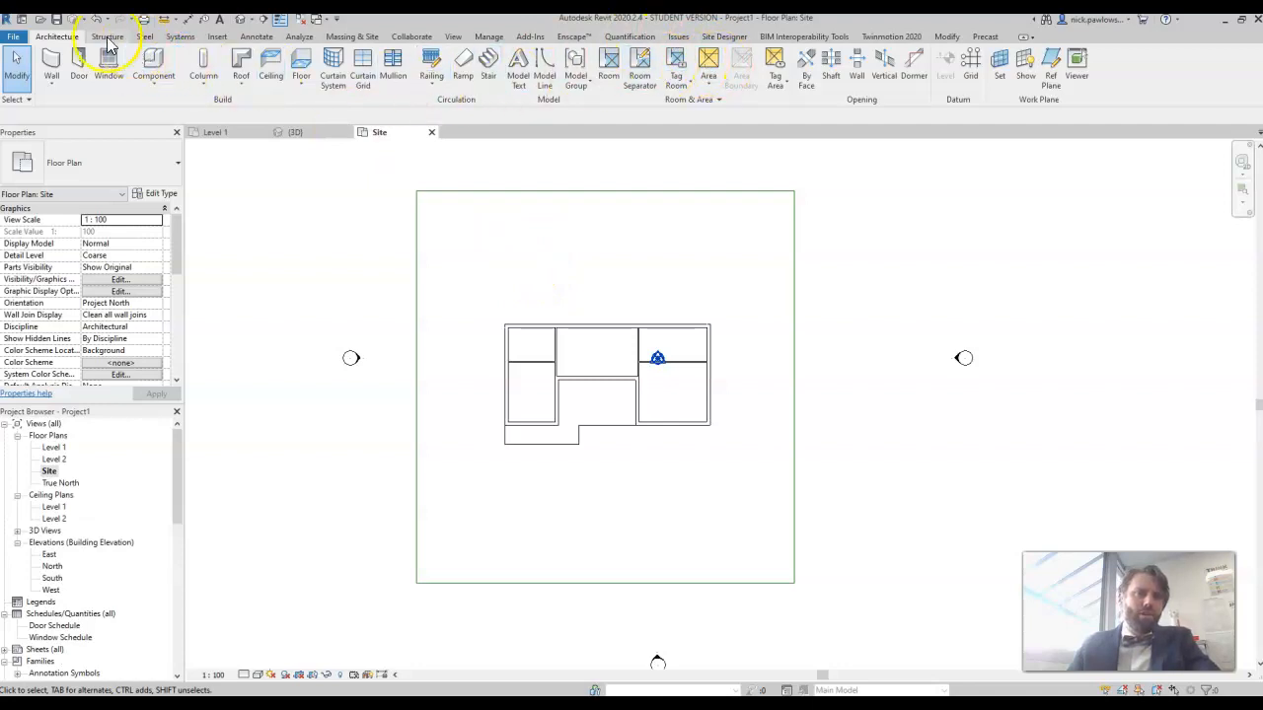
Step: Create a toposurface with points at the four boundary corners, all at absolute elevation 0.0, and finish the surface
left_click(351, 37)
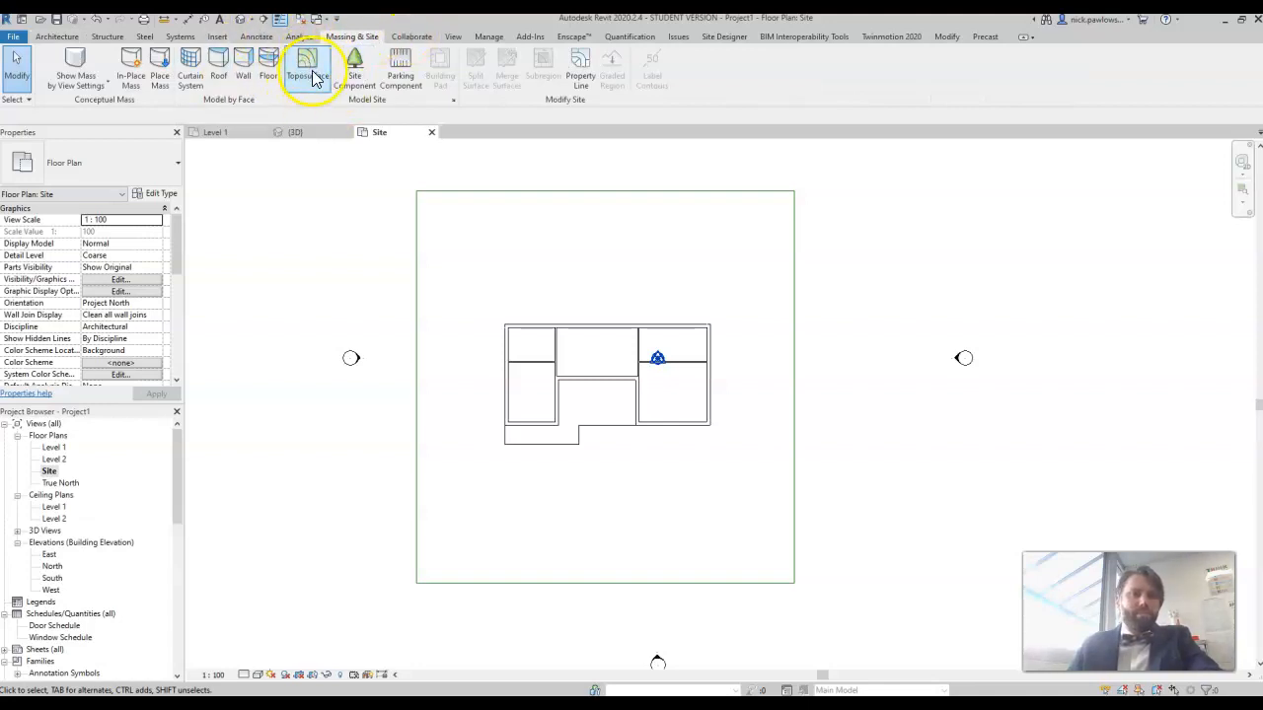
left_click(310, 71)
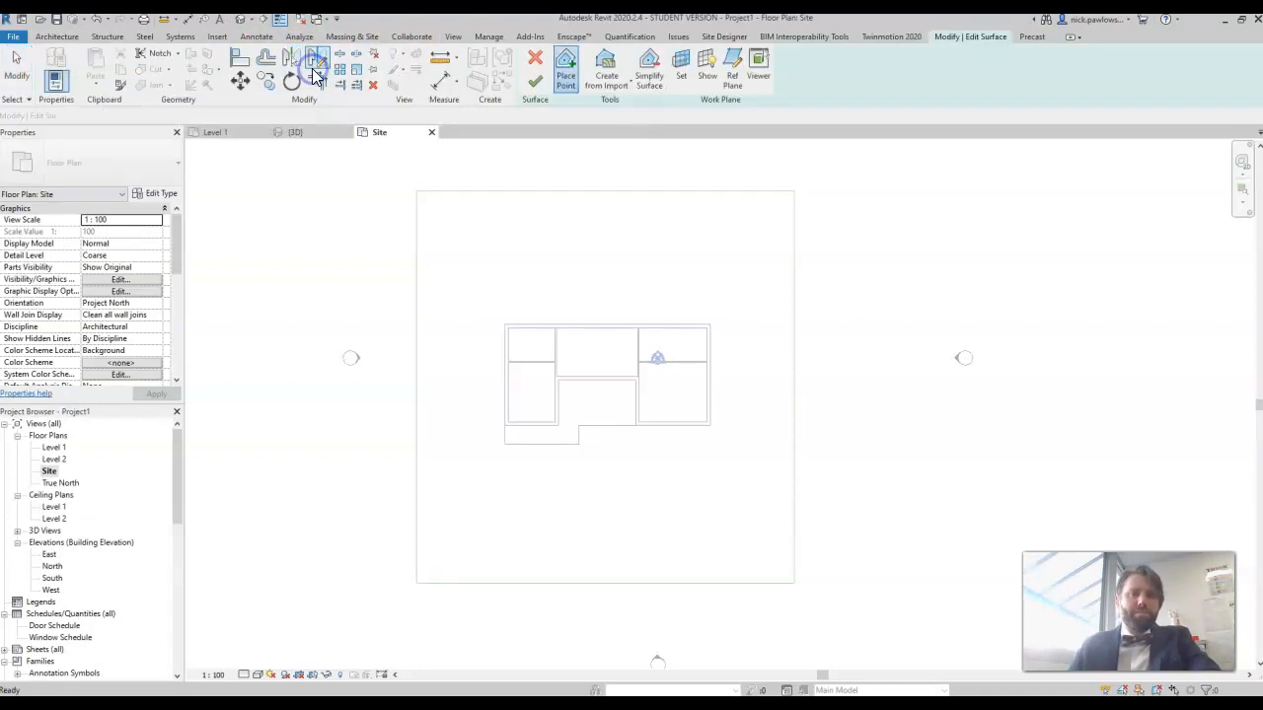
left_click(566, 71)
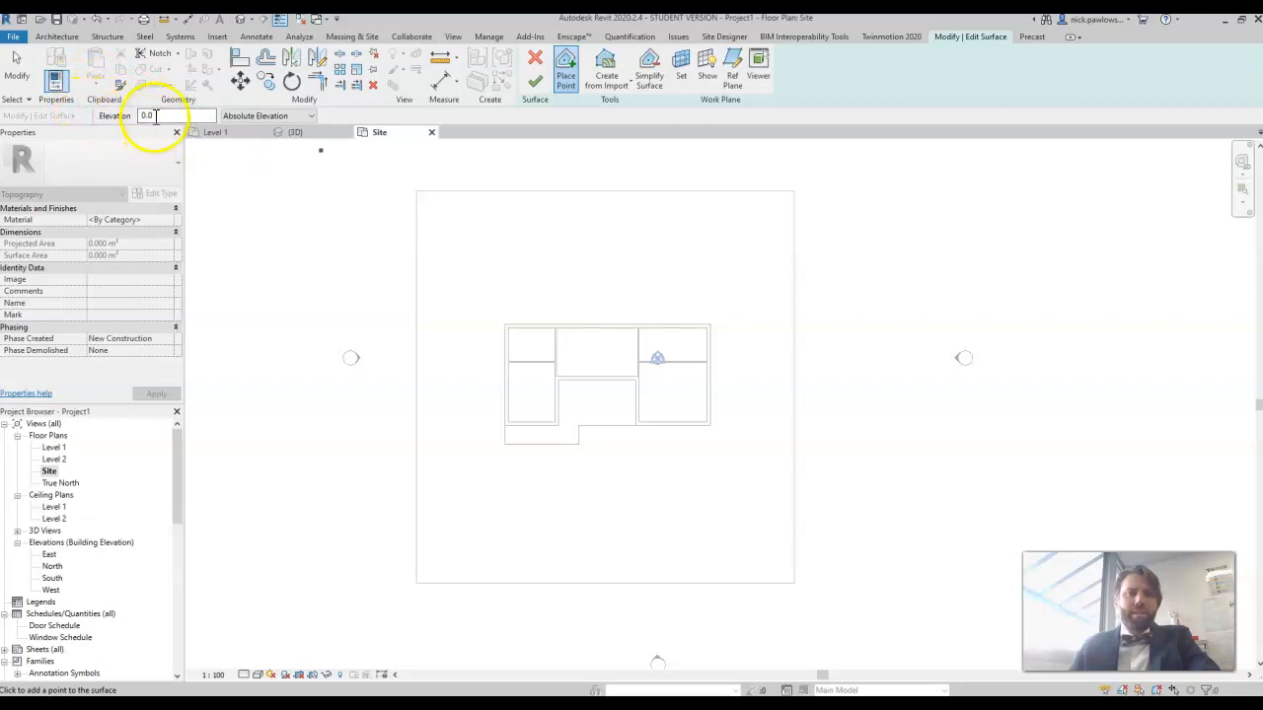
left_click(417, 190)
left_click(795, 190)
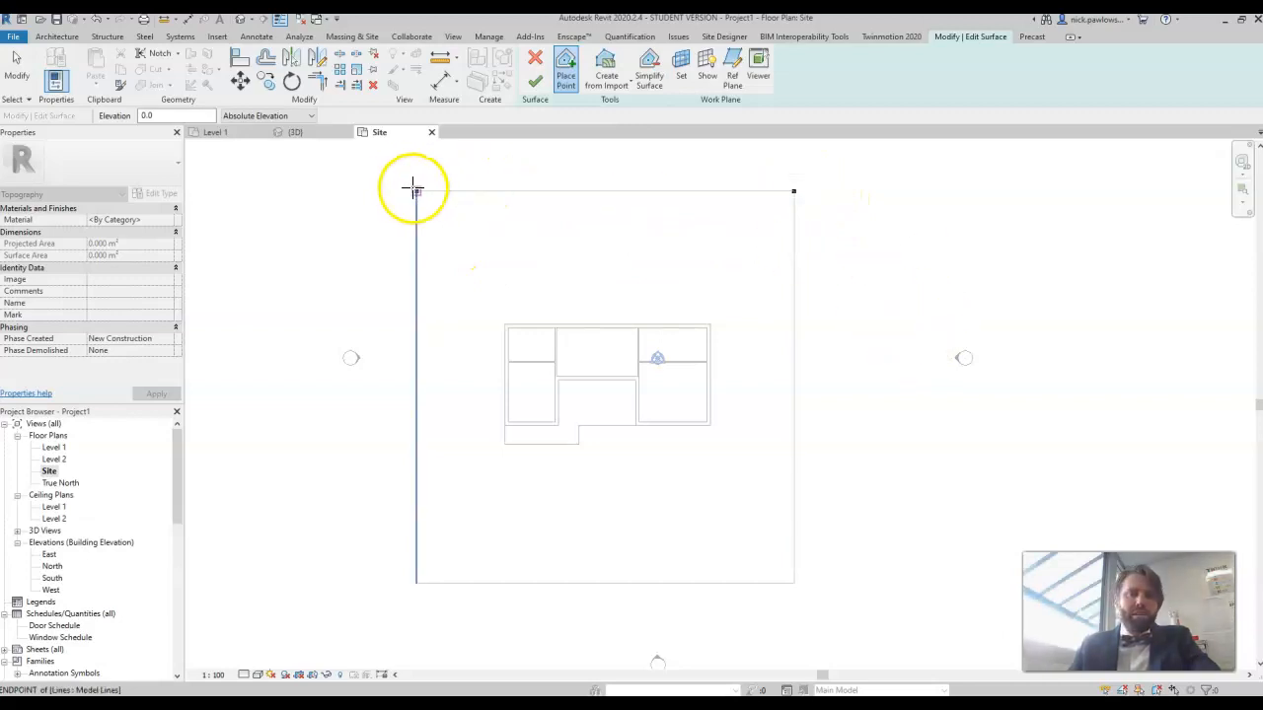
left_click(794, 583)
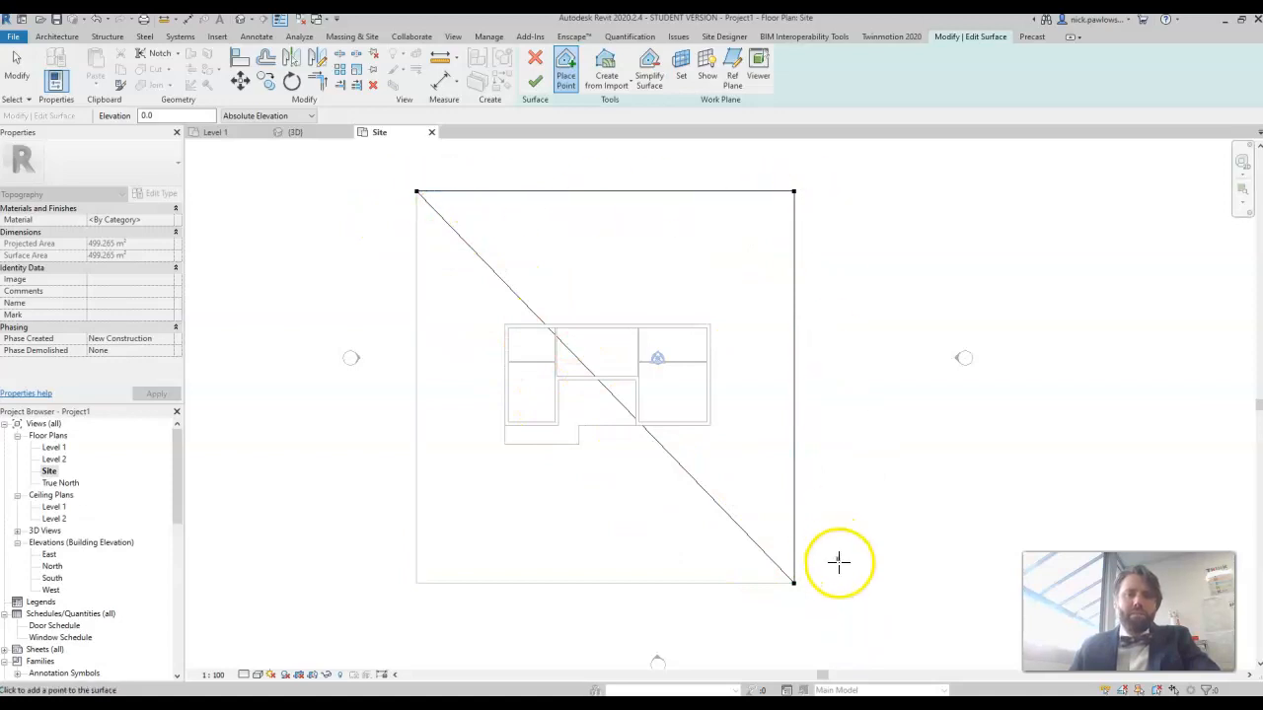
left_click(415, 583)
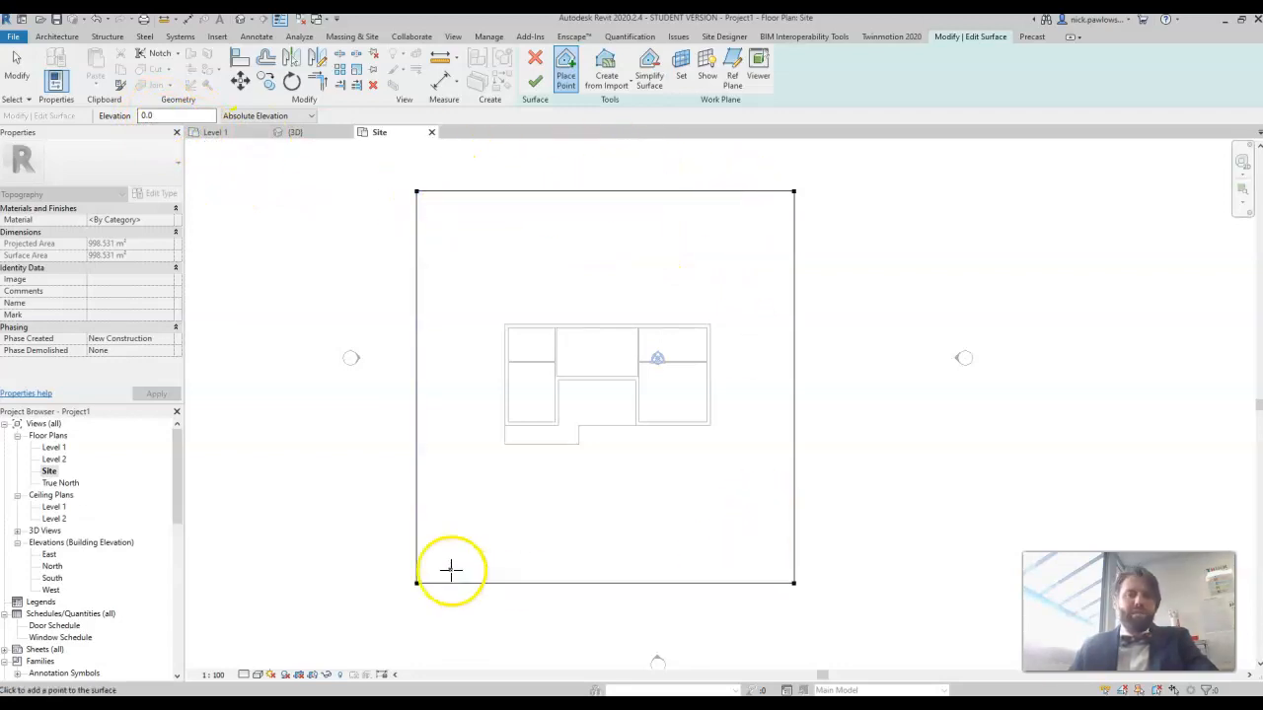
left_click(541, 85)
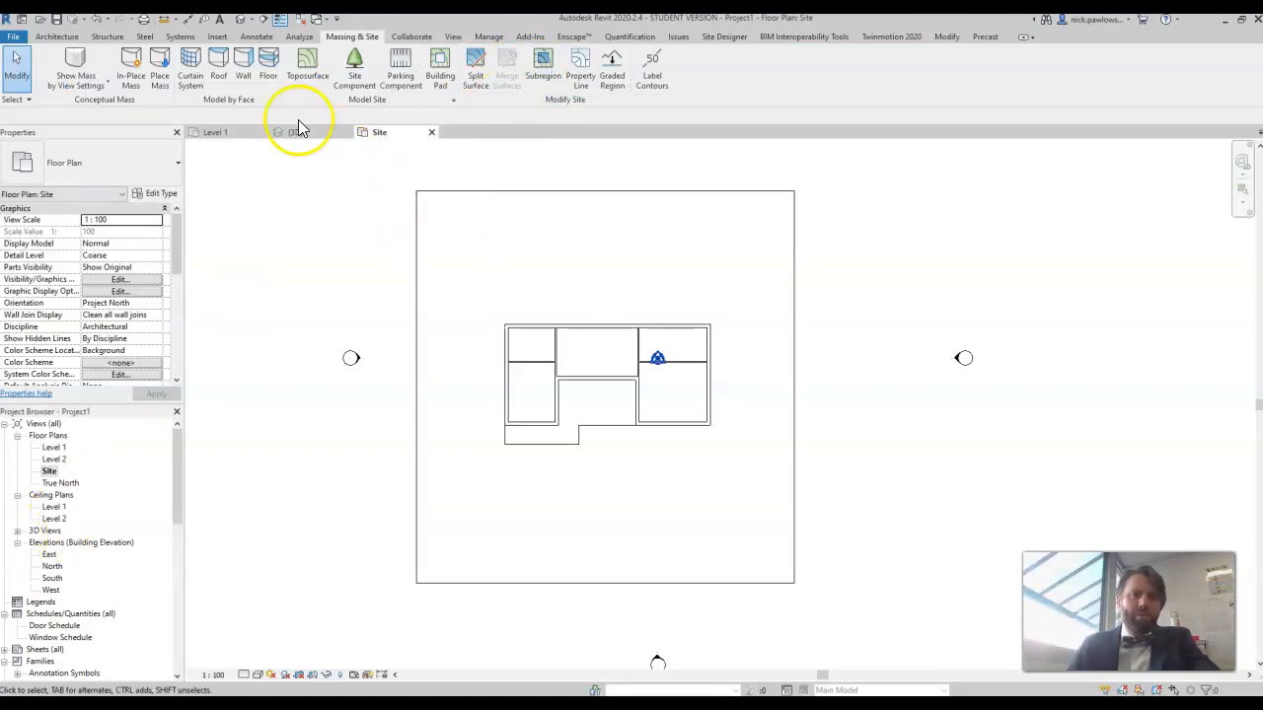
Step: In the 3D view, set the toposurface's material to Sand
left_click(298, 131)
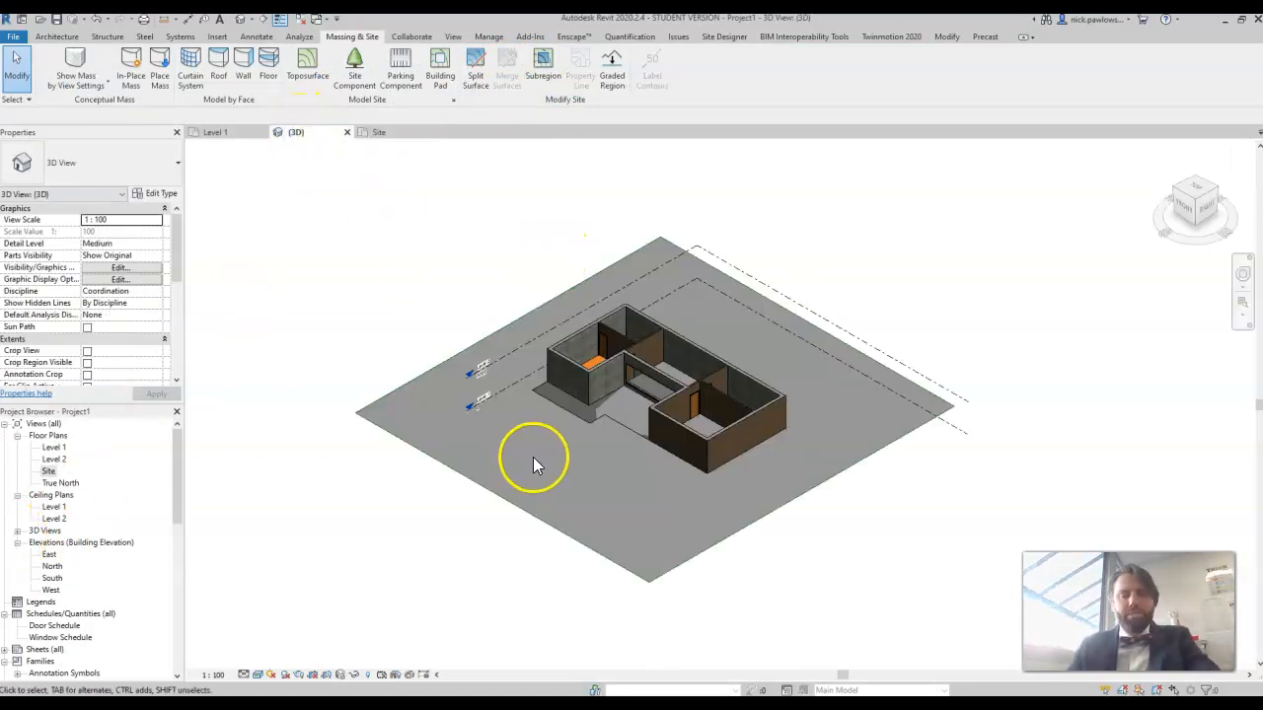
scroll(533, 456, "up", 2)
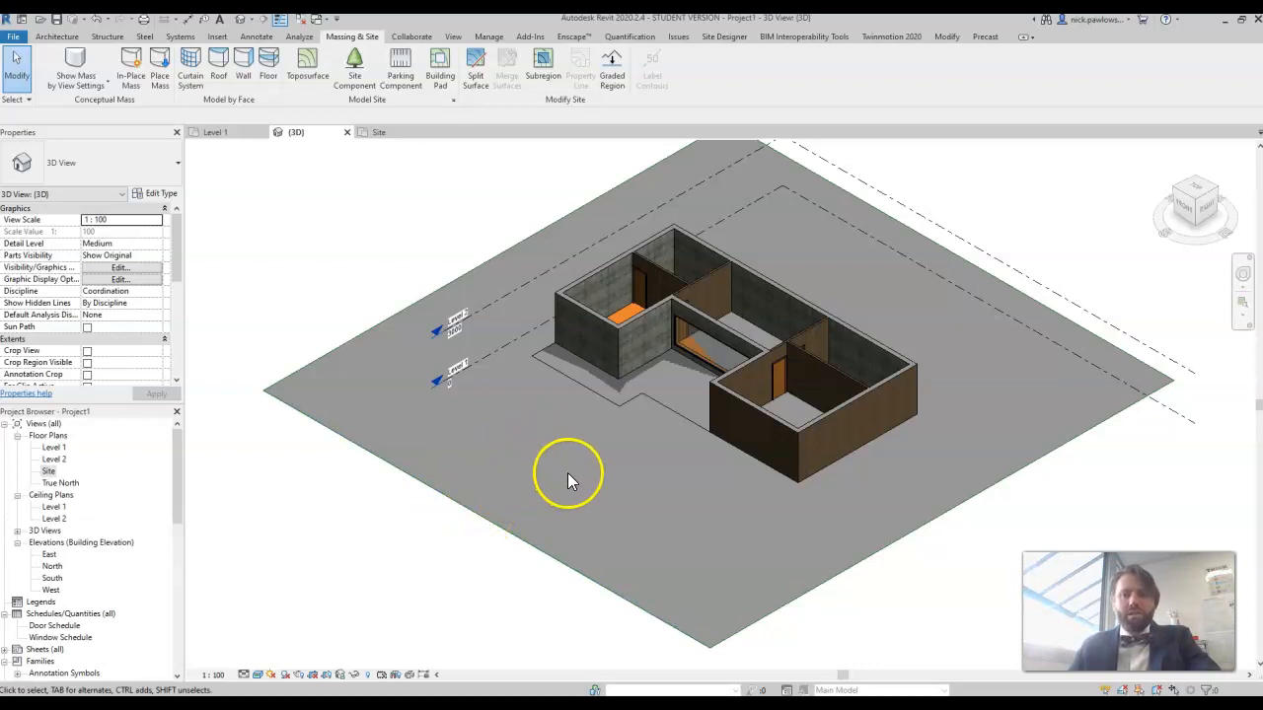
left_click(558, 552)
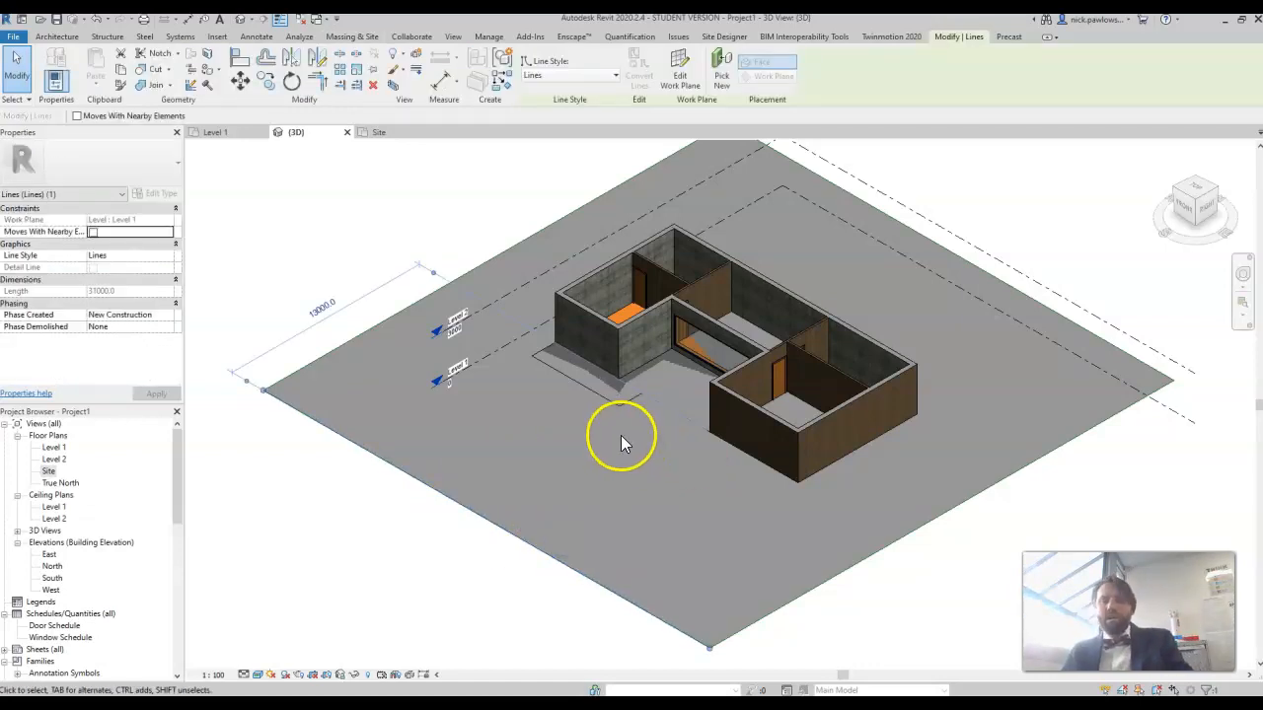
key("Escape")
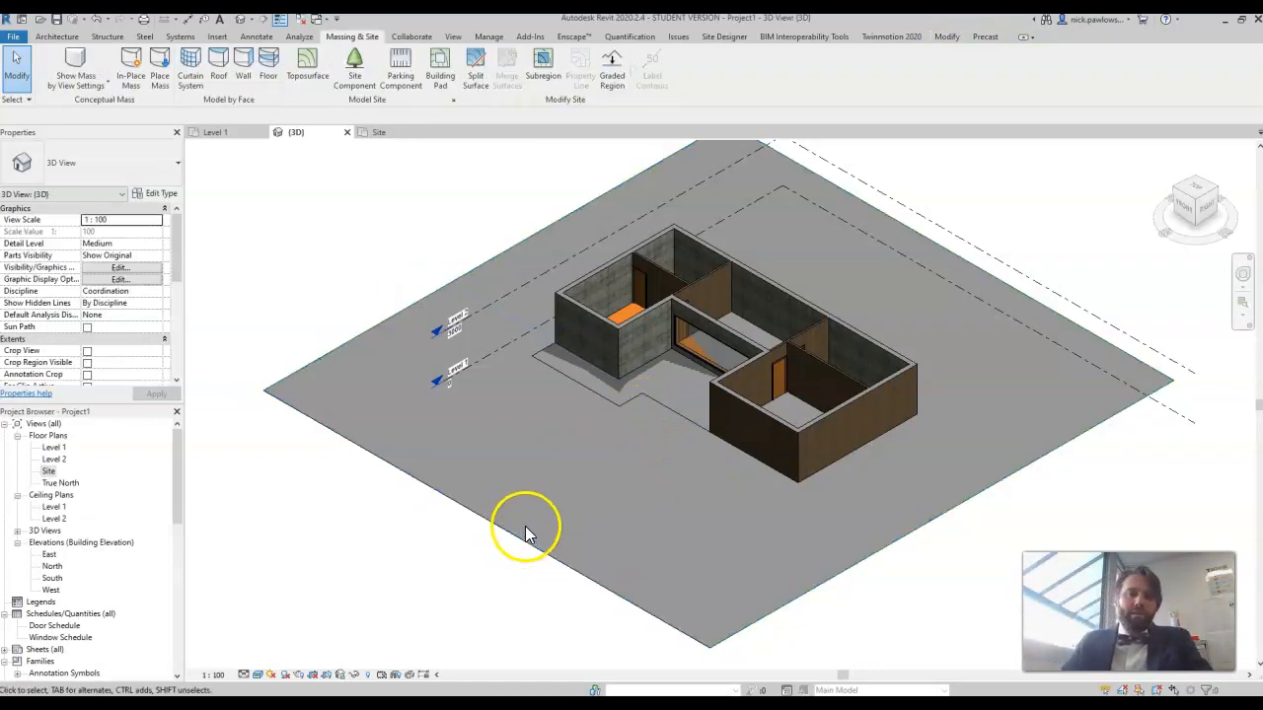
left_click(511, 539)
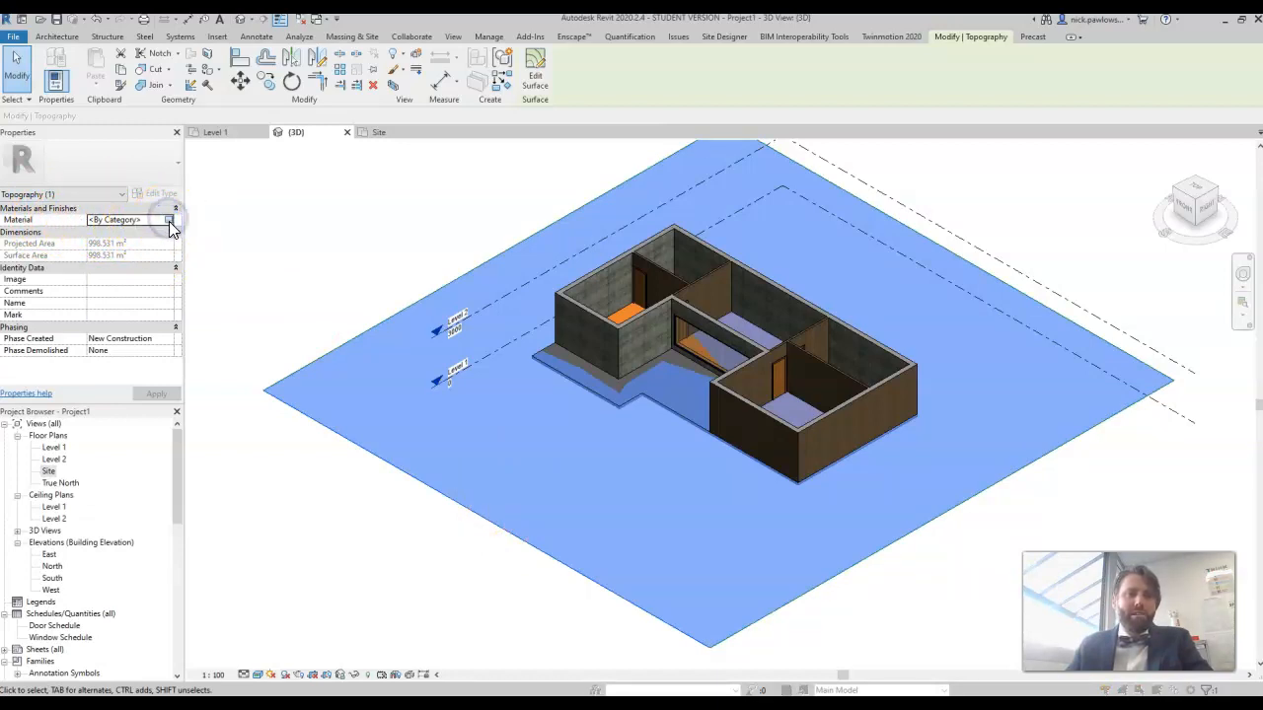
left_click(168, 220)
left_click_drag(540, 133, 532, 299)
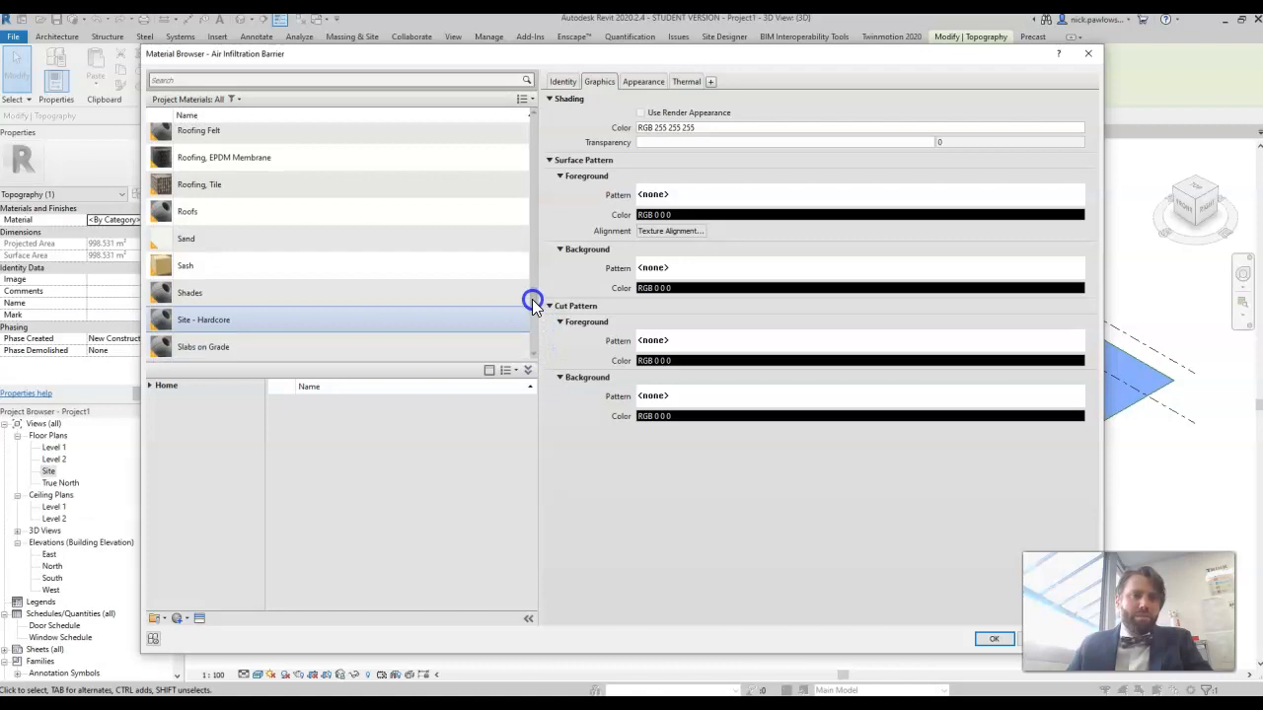
left_click(457, 267)
double_click(415, 240)
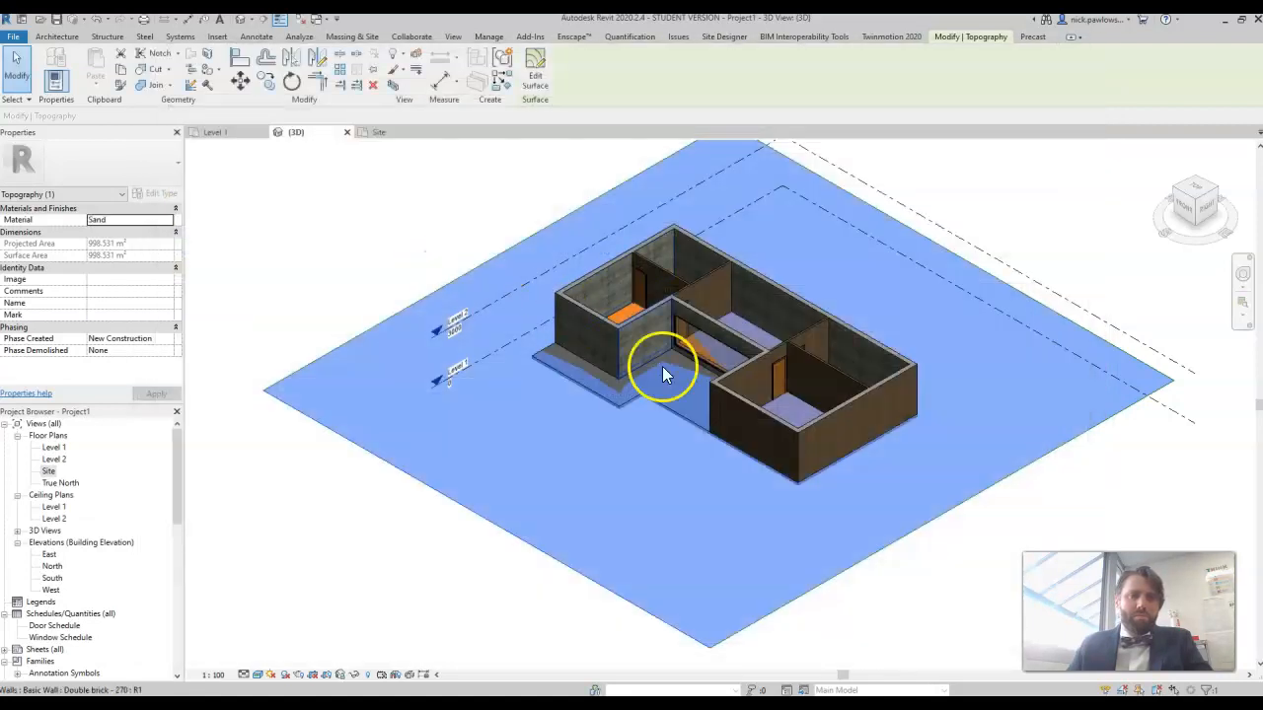
left_click(365, 236)
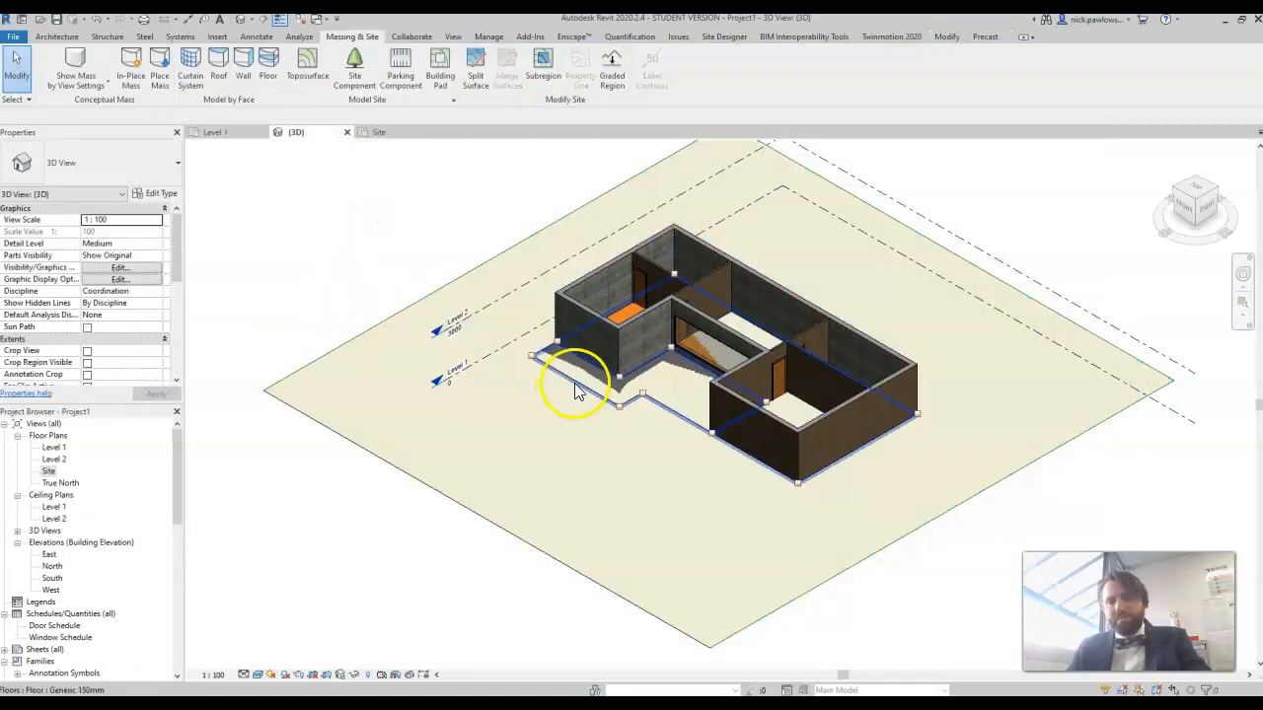
Step: Examine in 3D where the toposurface overlaps the house's floor slab at the front porch and inside the rooms
scroll(716, 496, "up", 1)
middle_click_drag(760, 425, 754, 485)
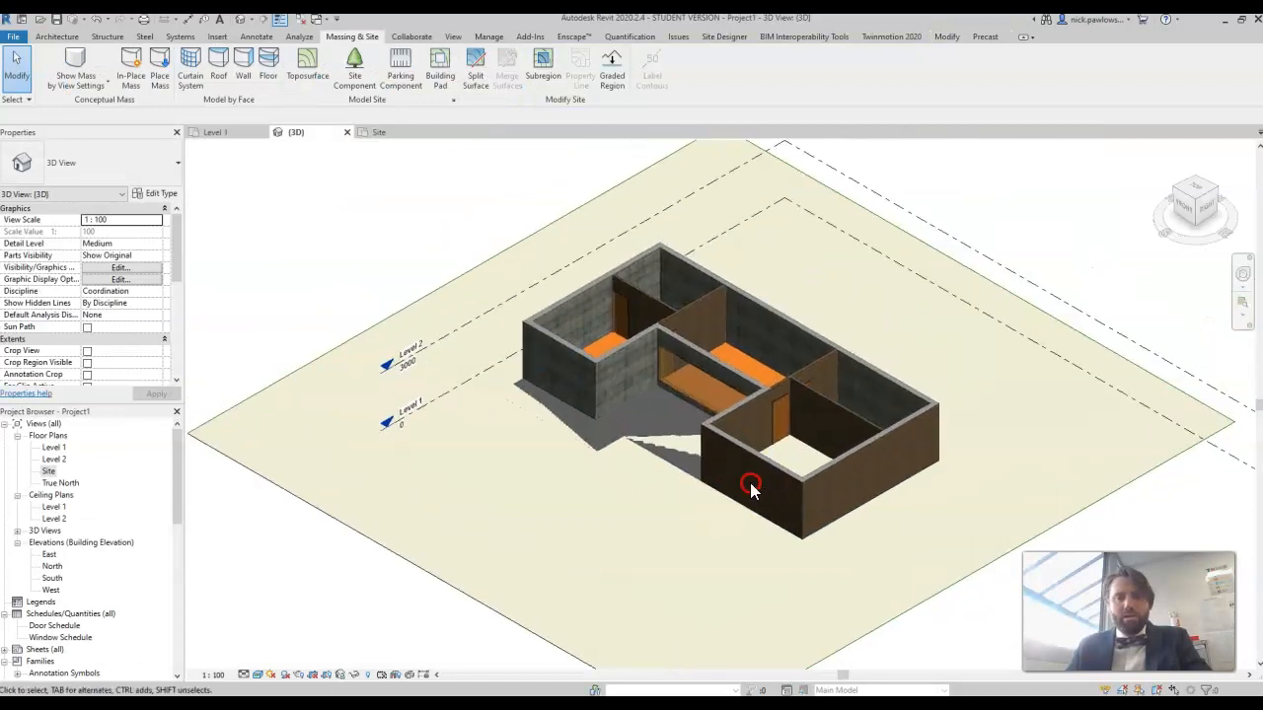
mouse_move(1187, 210)
left_mouse_down()
mouse_move(1219, 209)
mouse_move(1194, 217)
mouse_move(1203, 244)
mouse_move(1255, 215)
left_mouse_up()
left_click(583, 438)
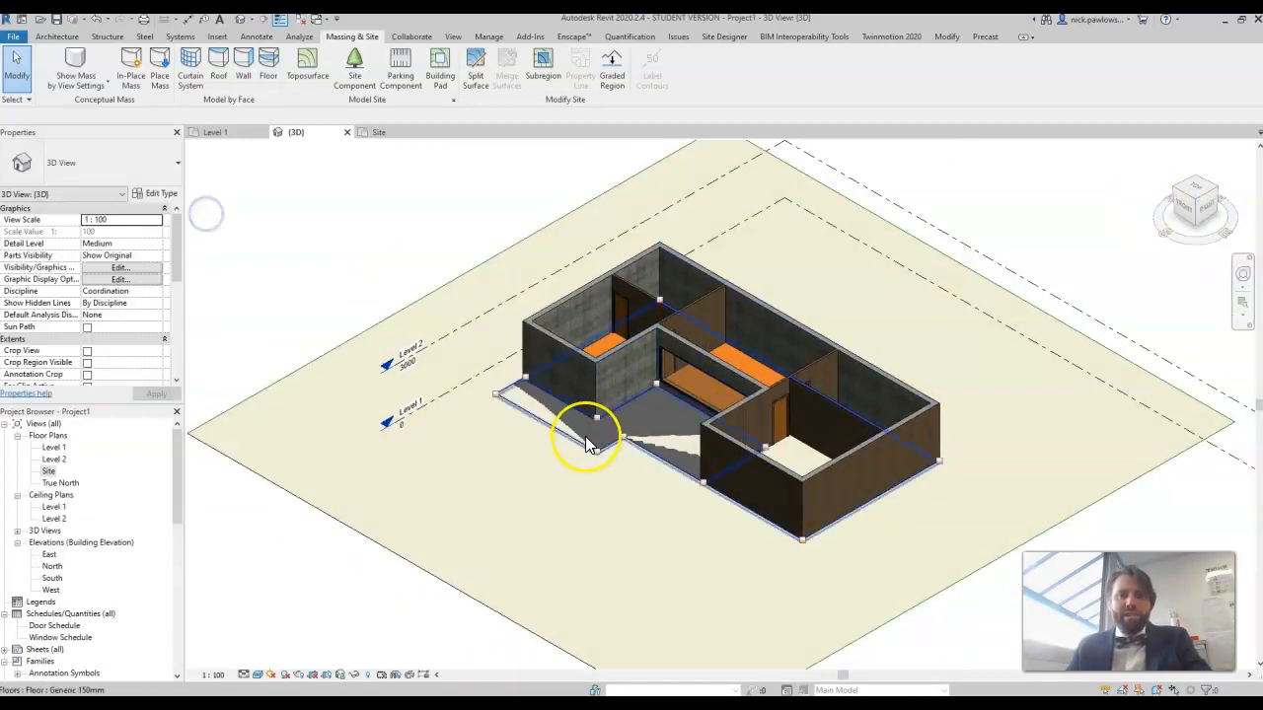
scroll(585, 442, "up", 5)
left_click(669, 403)
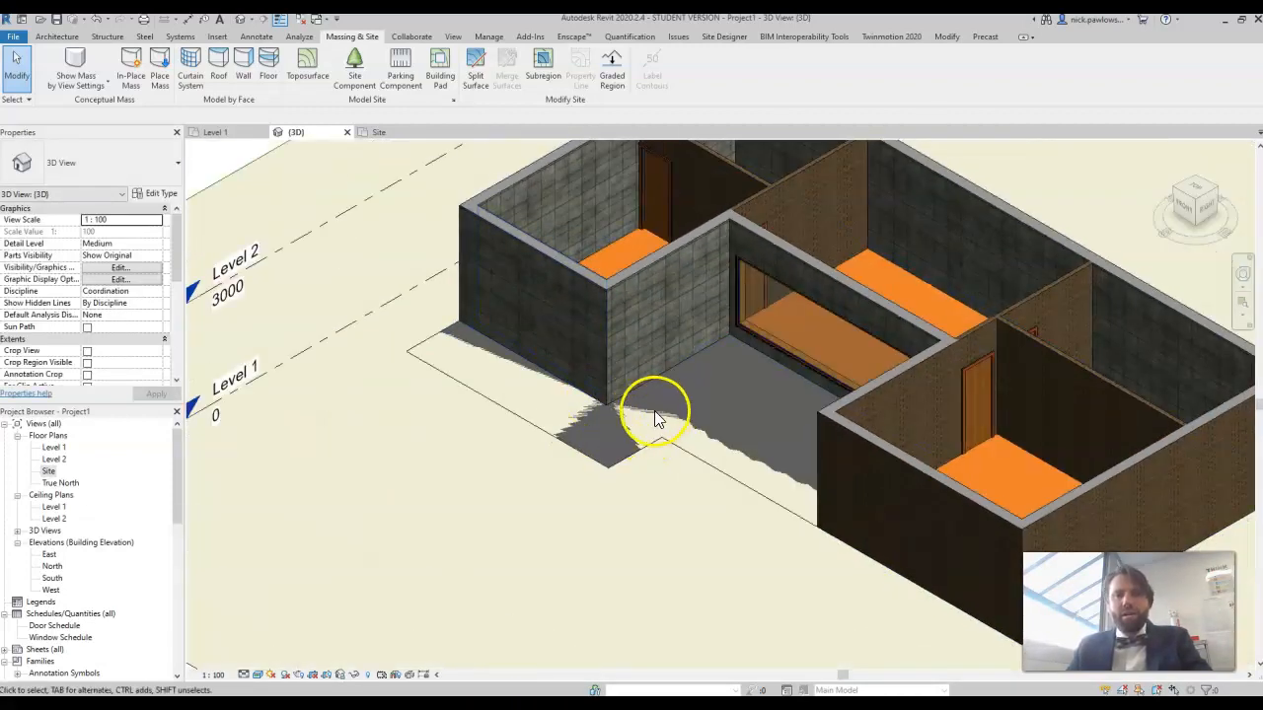
mouse_move(1172, 203)
left_mouse_down()
mouse_move(1240, 239)
mouse_move(1239, 260)
left_mouse_up()
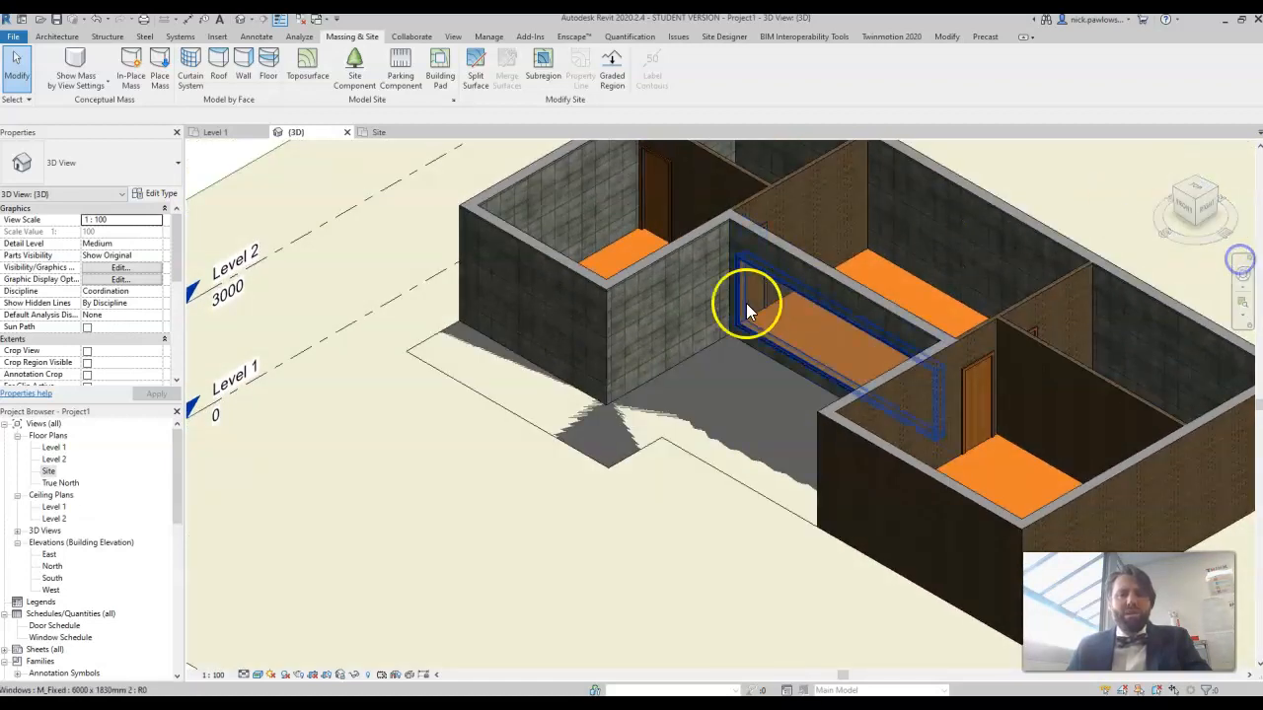
Step: Set the house floor slab's height offset from Level 1 to 15 mm
left_click(650, 455)
scroll(650, 452, "up", 2)
scroll(650, 452, "down", 5)
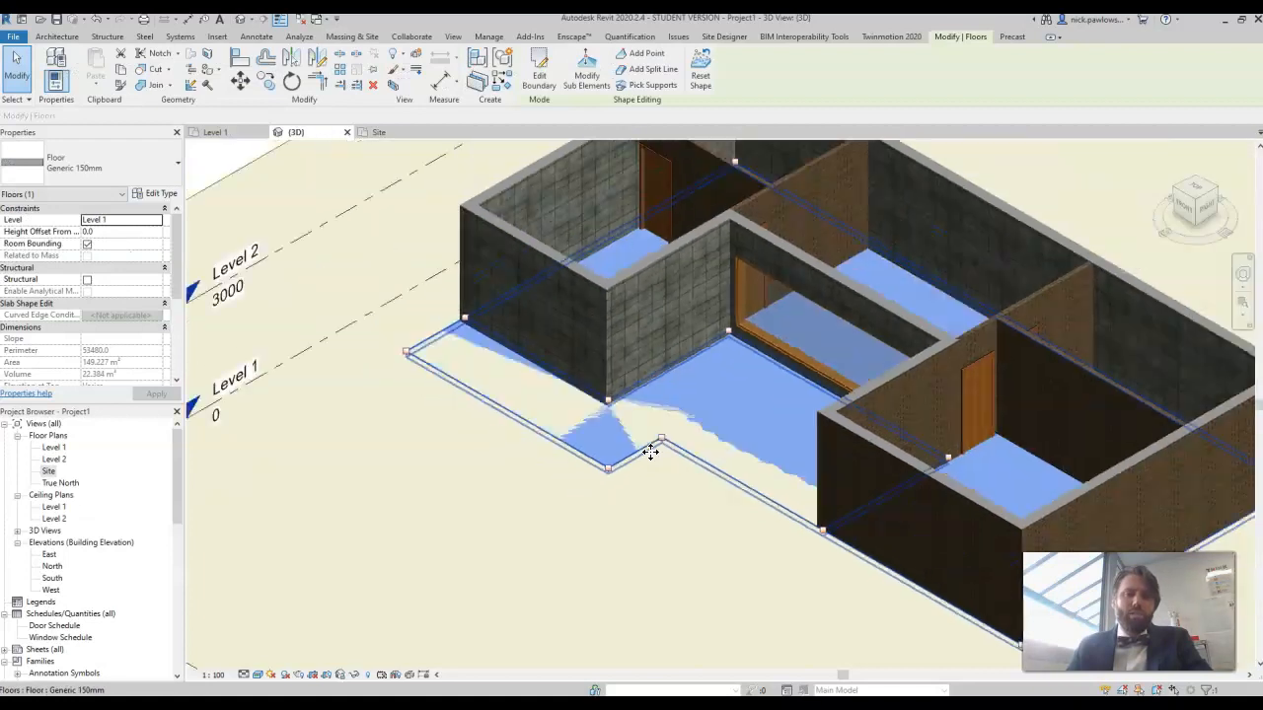
scroll(648, 457, "up", 2)
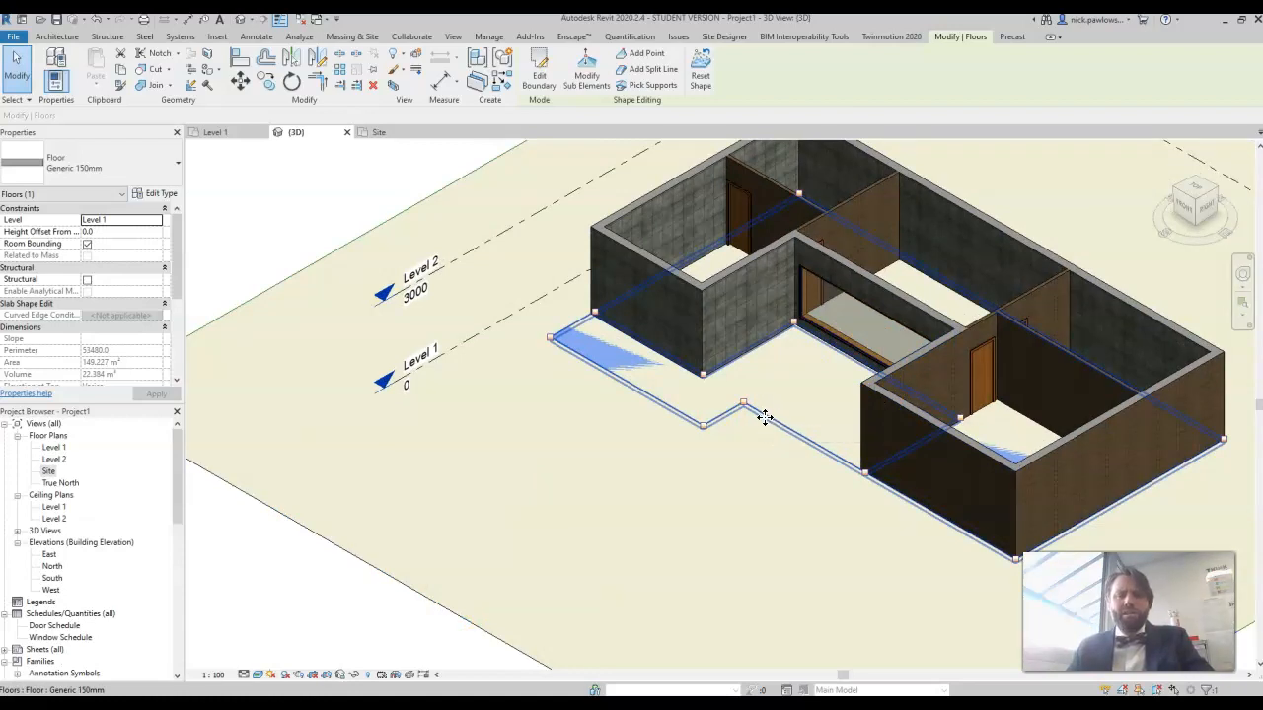
left_click(722, 403)
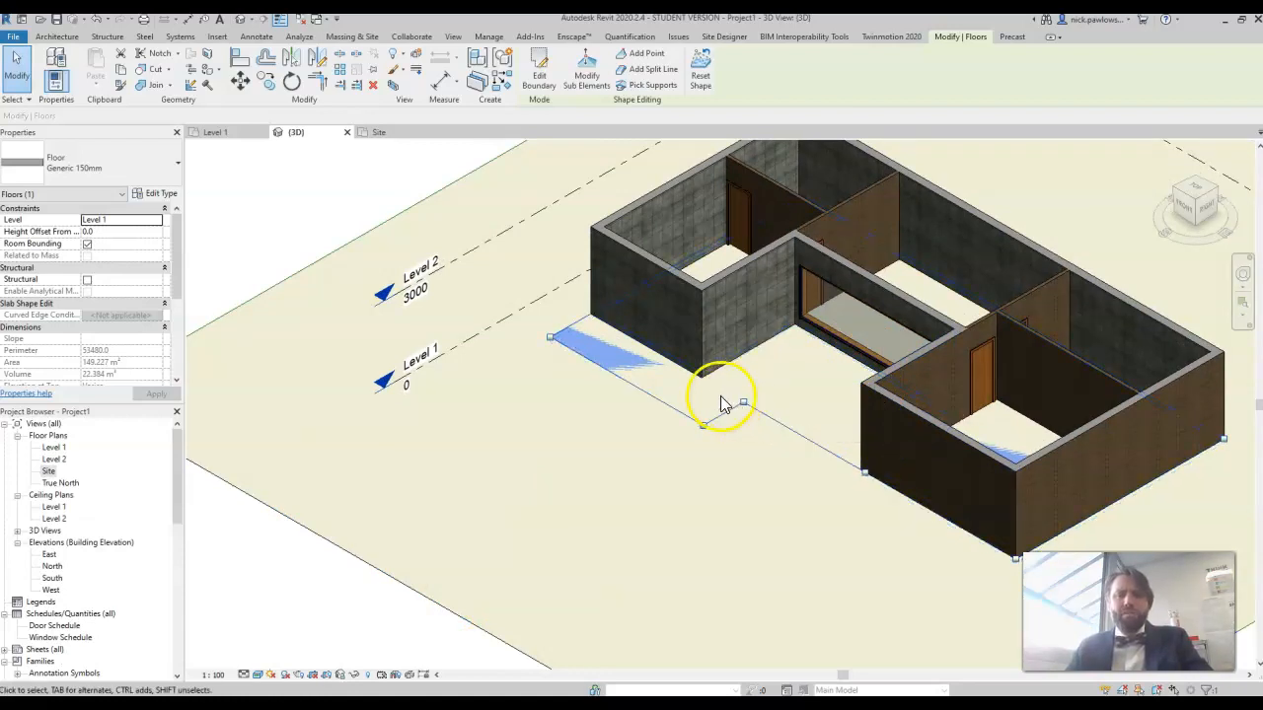
left_click(454, 163)
left_click(654, 389)
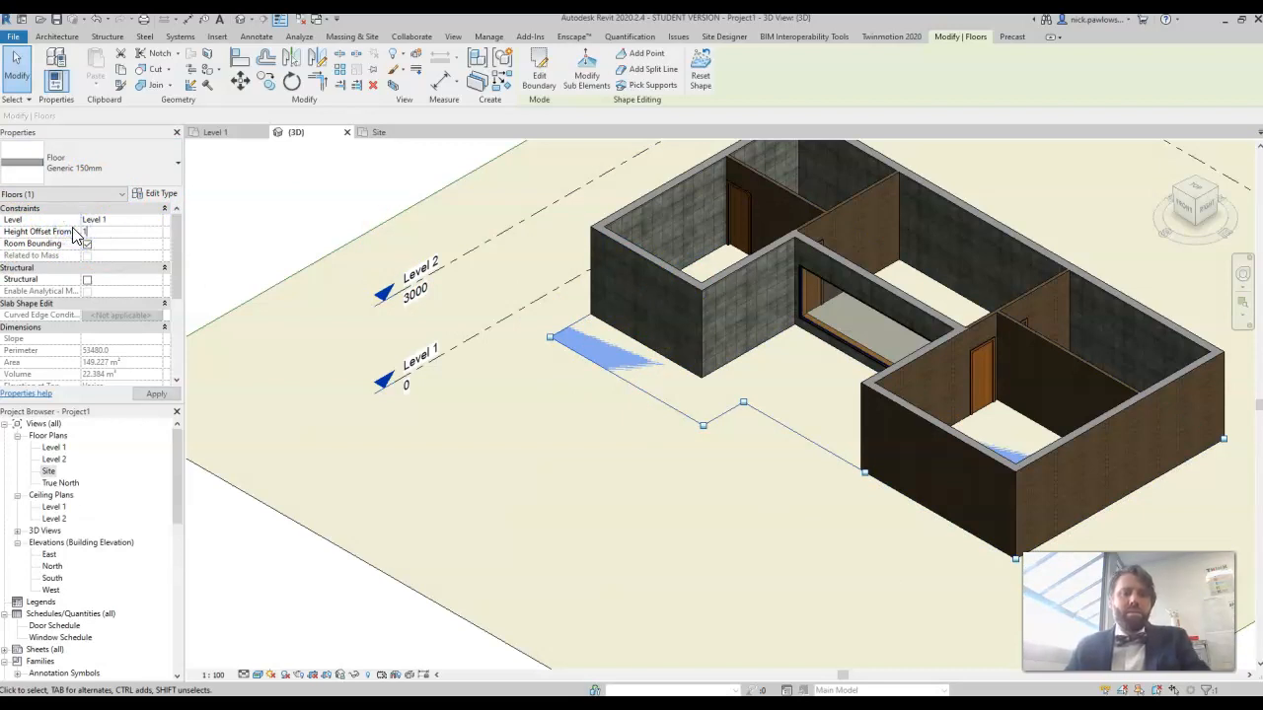
left_click(158, 395)
left_click(341, 206)
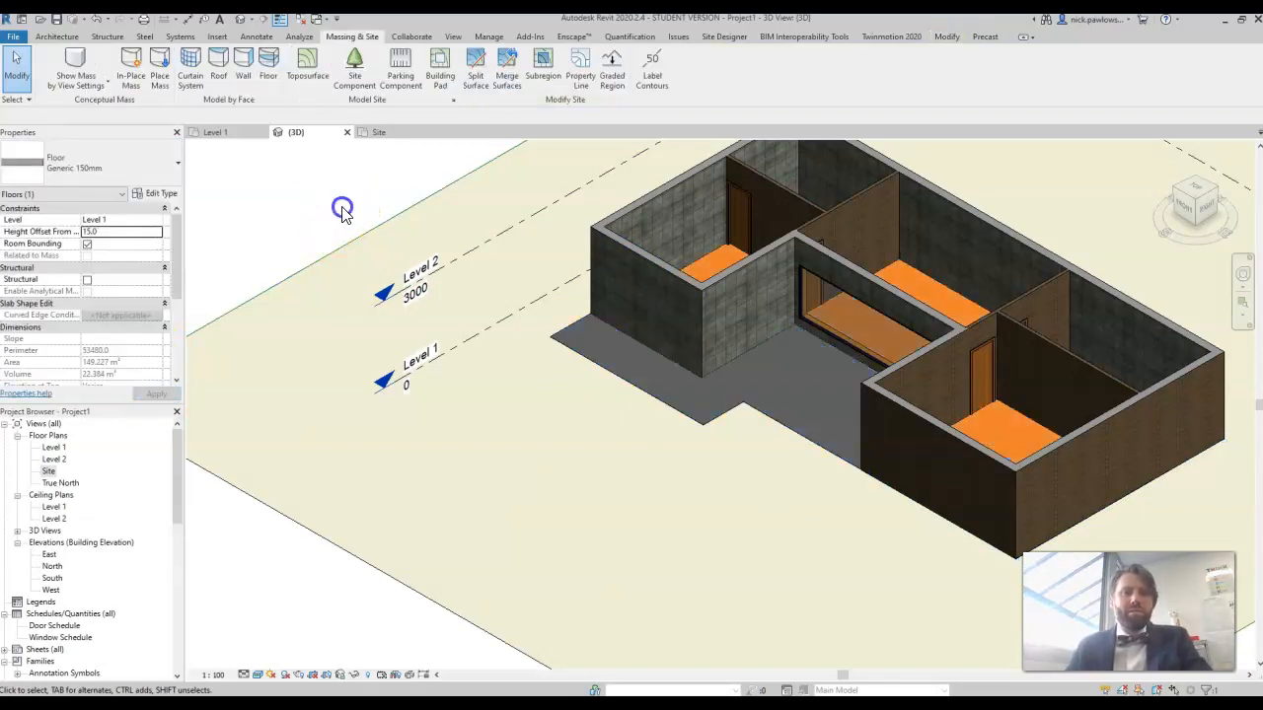
Step: Examine in 3D how the raised slab's edge meets the toposurface at the front porch and around the house
left_click(720, 420)
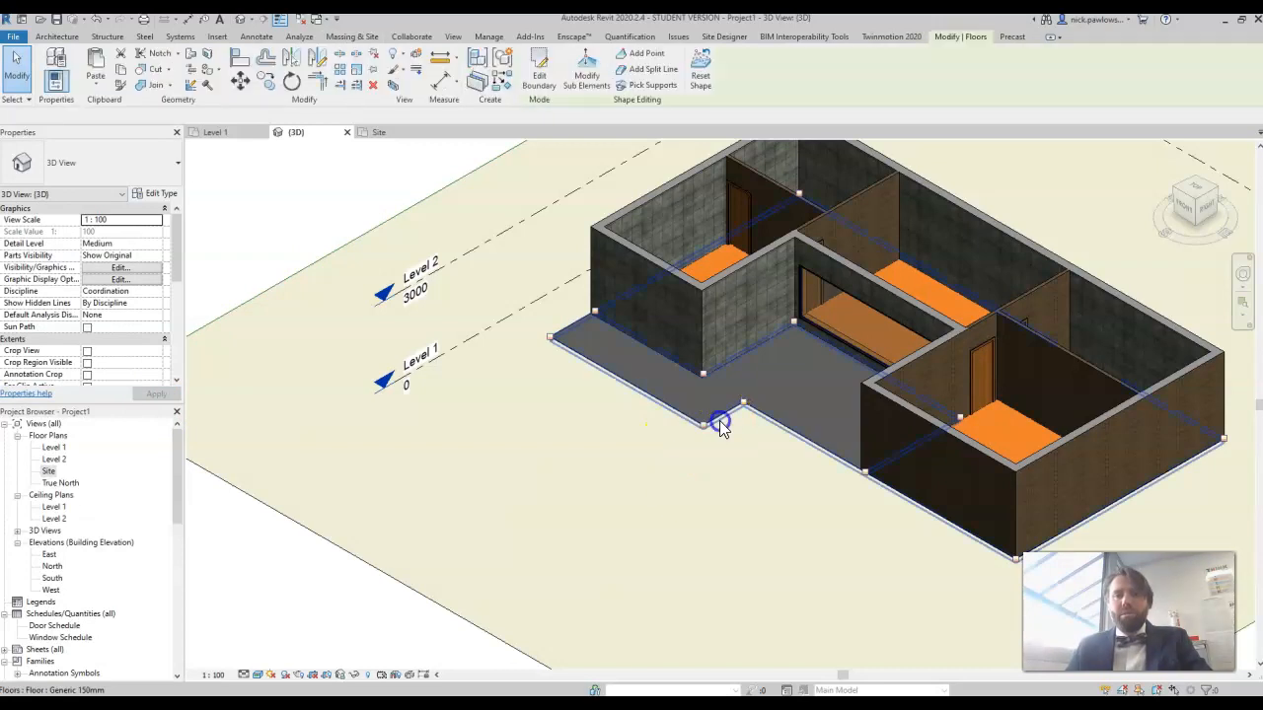
left_click(349, 194)
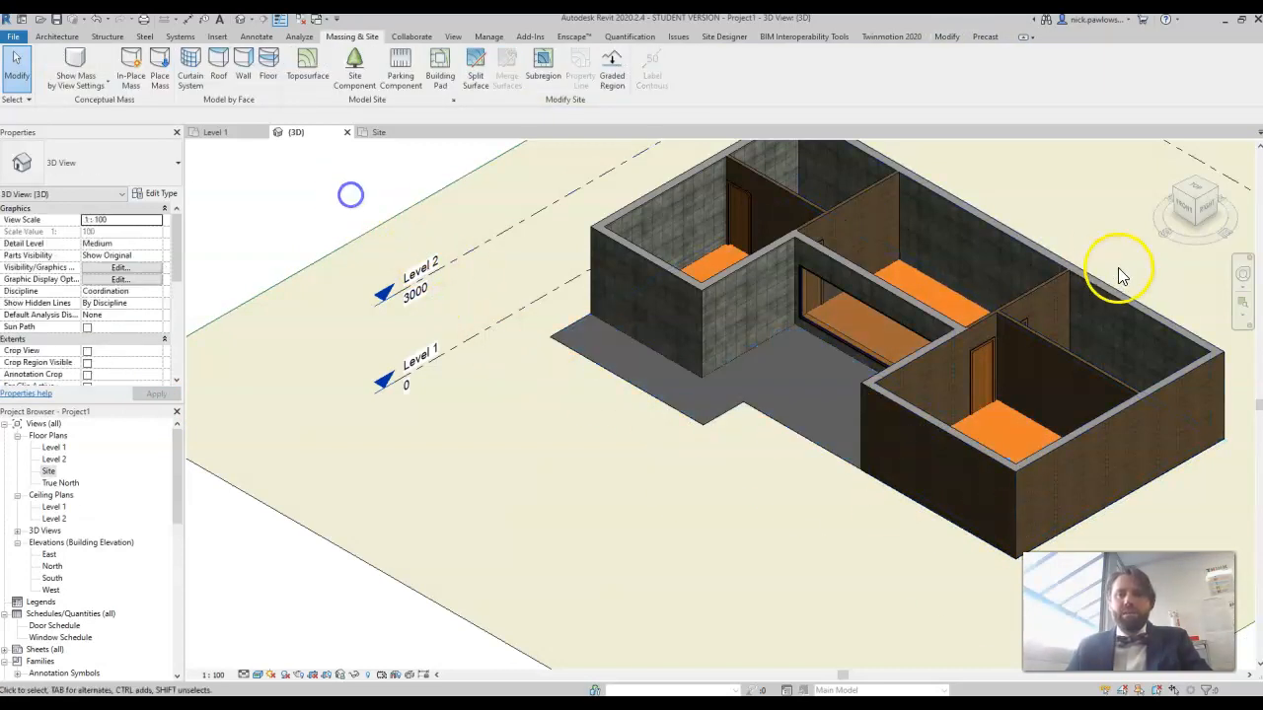
scroll(703, 405, "up", 6)
scroll(725, 365, "up", 4)
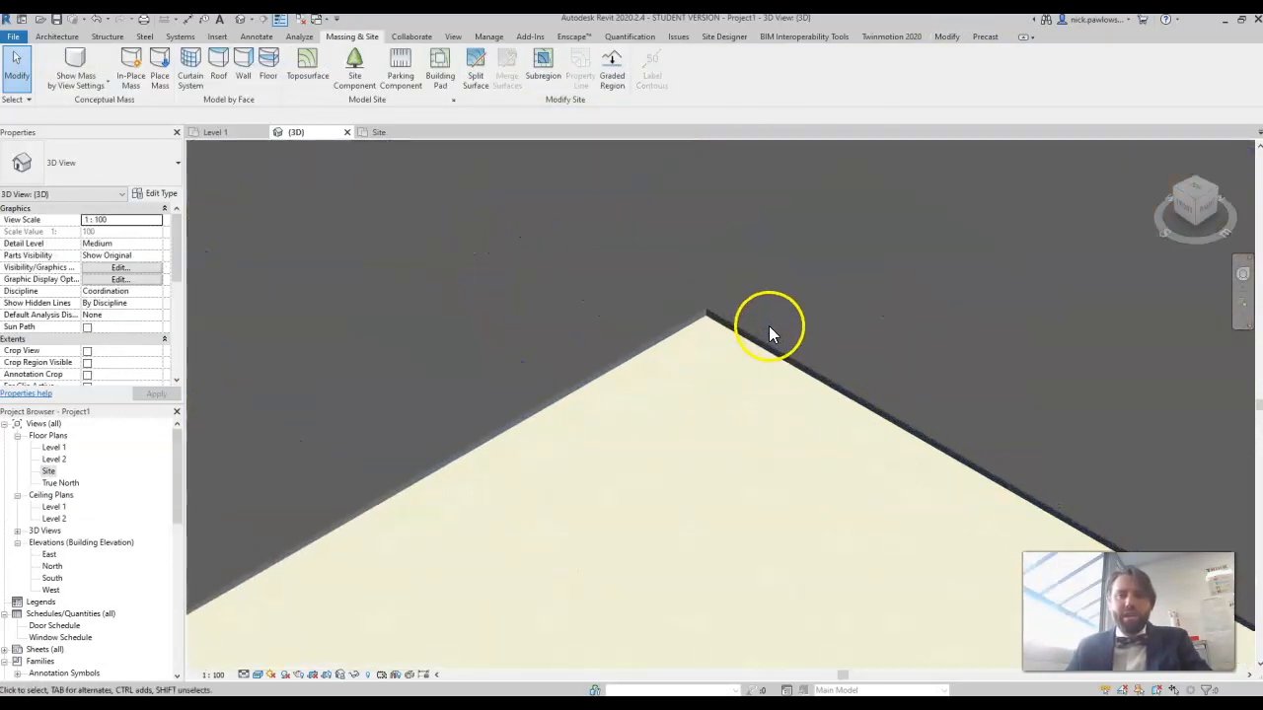
scroll(717, 360, "down", 6)
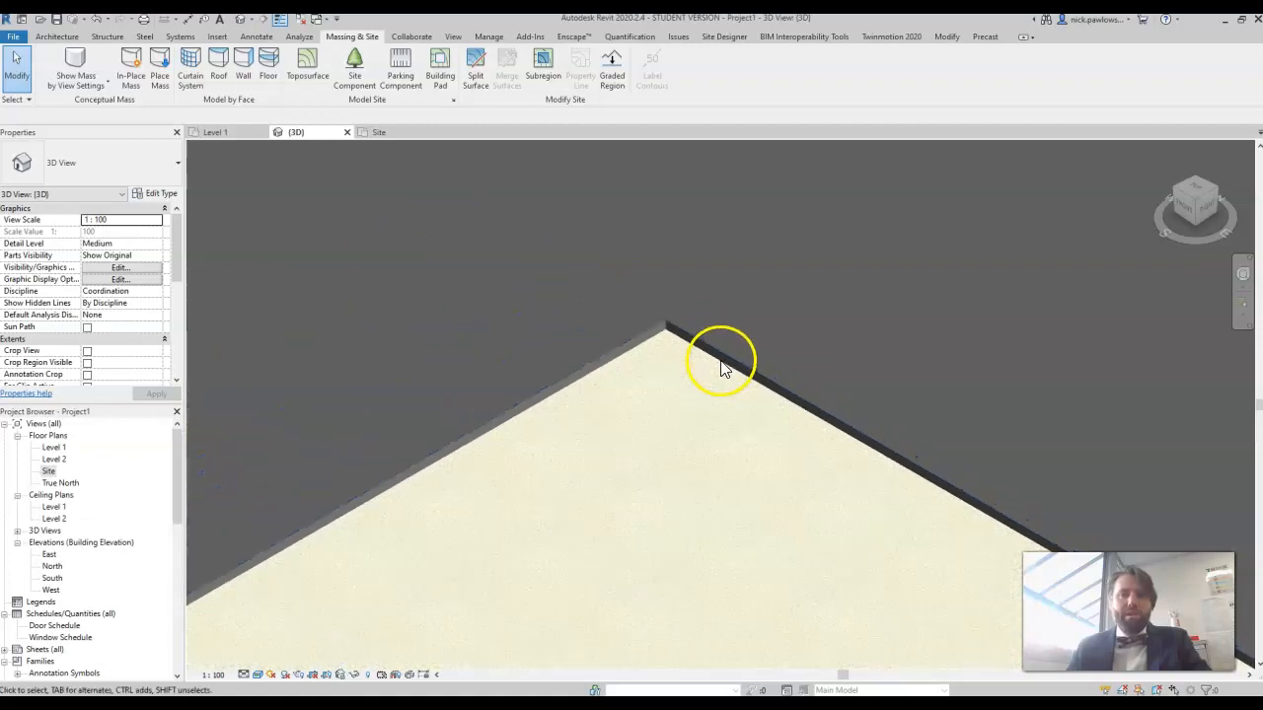
scroll(717, 359, "down", 5)
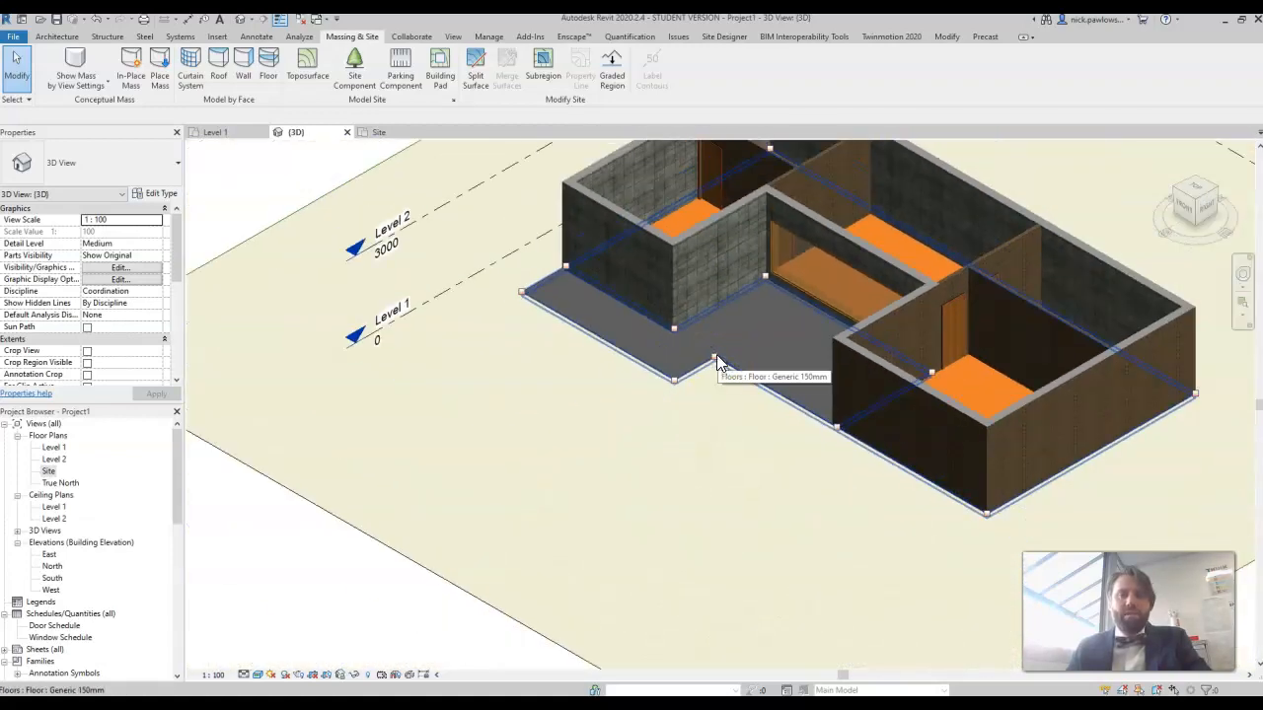
scroll(681, 414, "down", 2)
key("Escape")
scroll(690, 459, "down", 3)
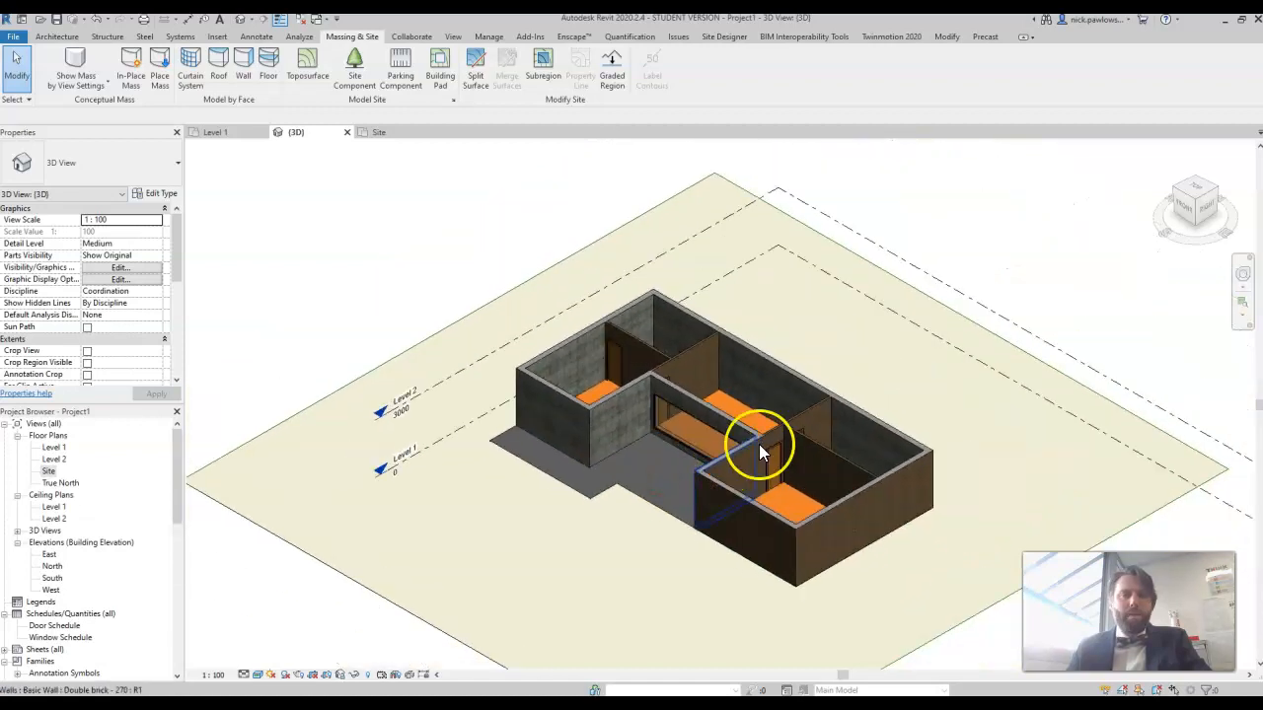
middle_click_drag(460, 428, 422, 364)
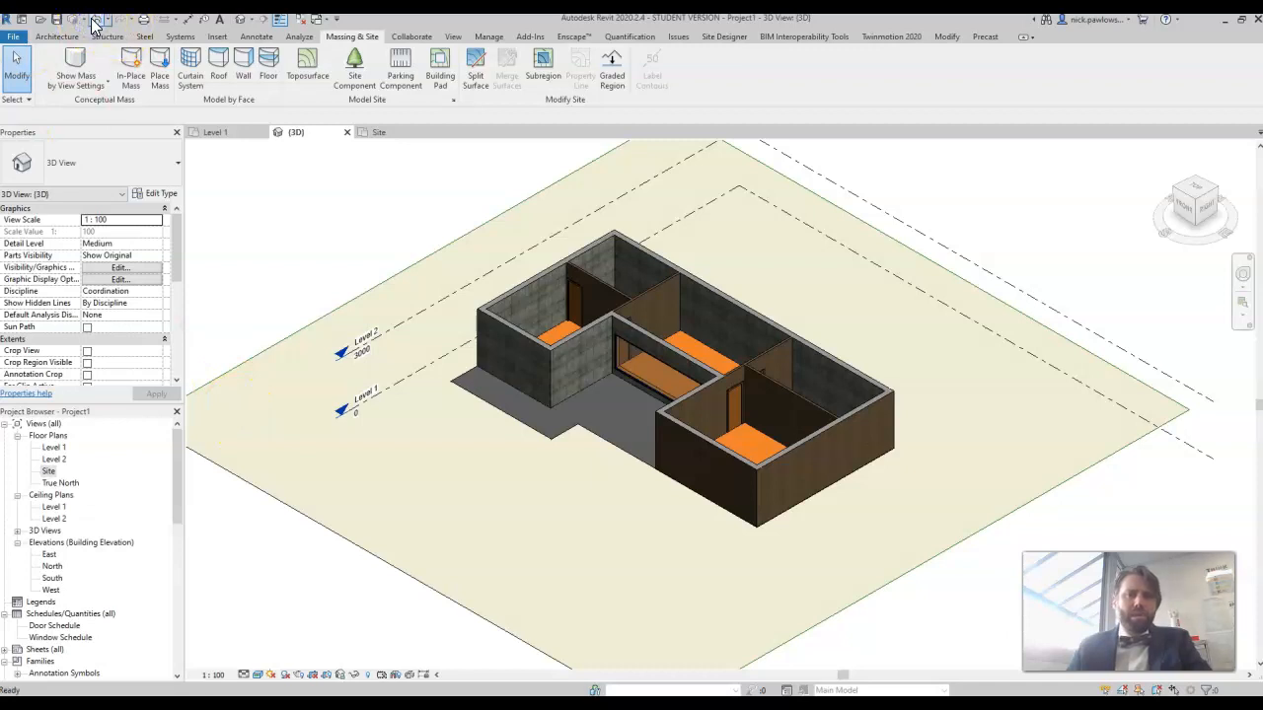
Step: Undo the slab's height offset, the Sand material, and the toposurface with its corner points, returning to an empty surface in edit mode
left_click(145, 61)
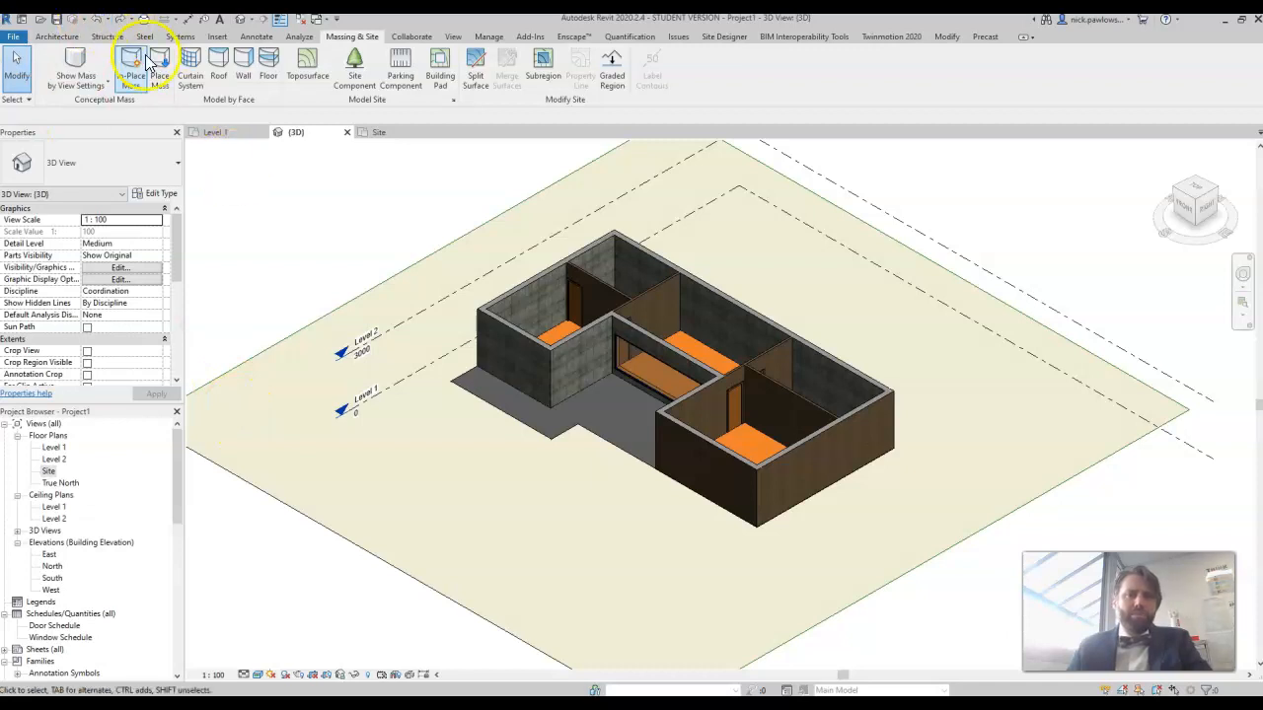
left_click(102, 22)
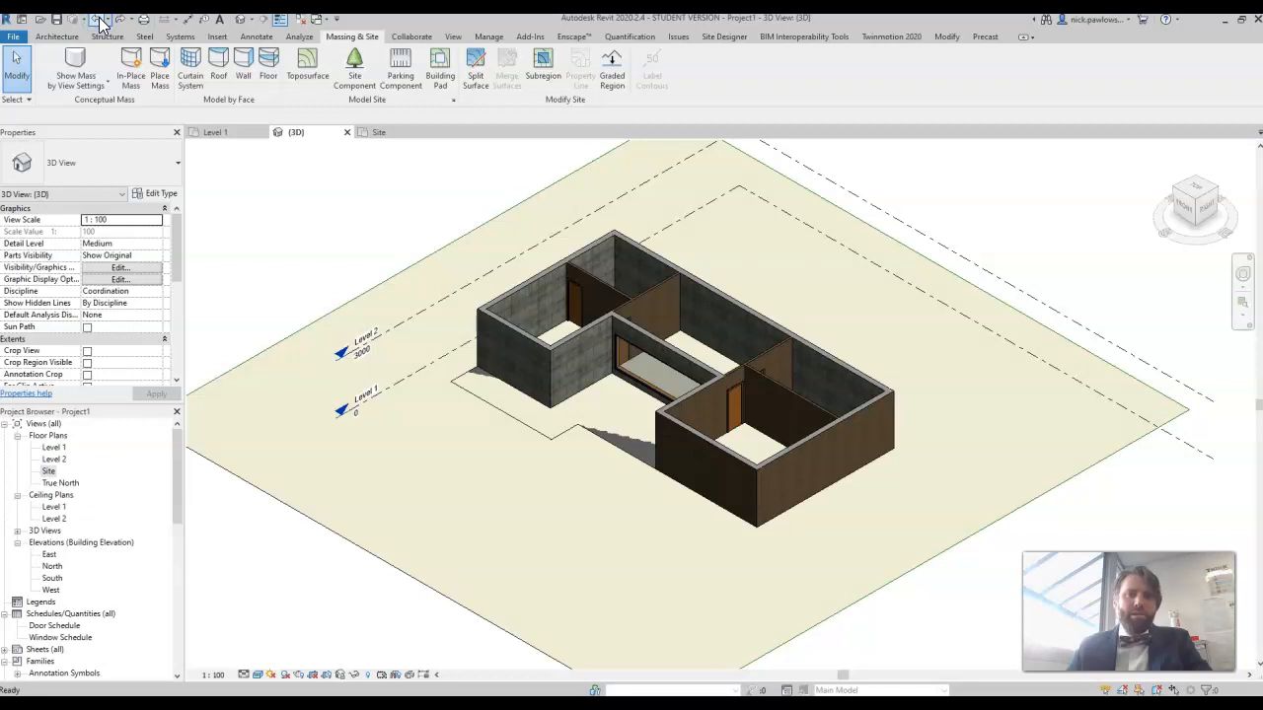
left_click(101, 21)
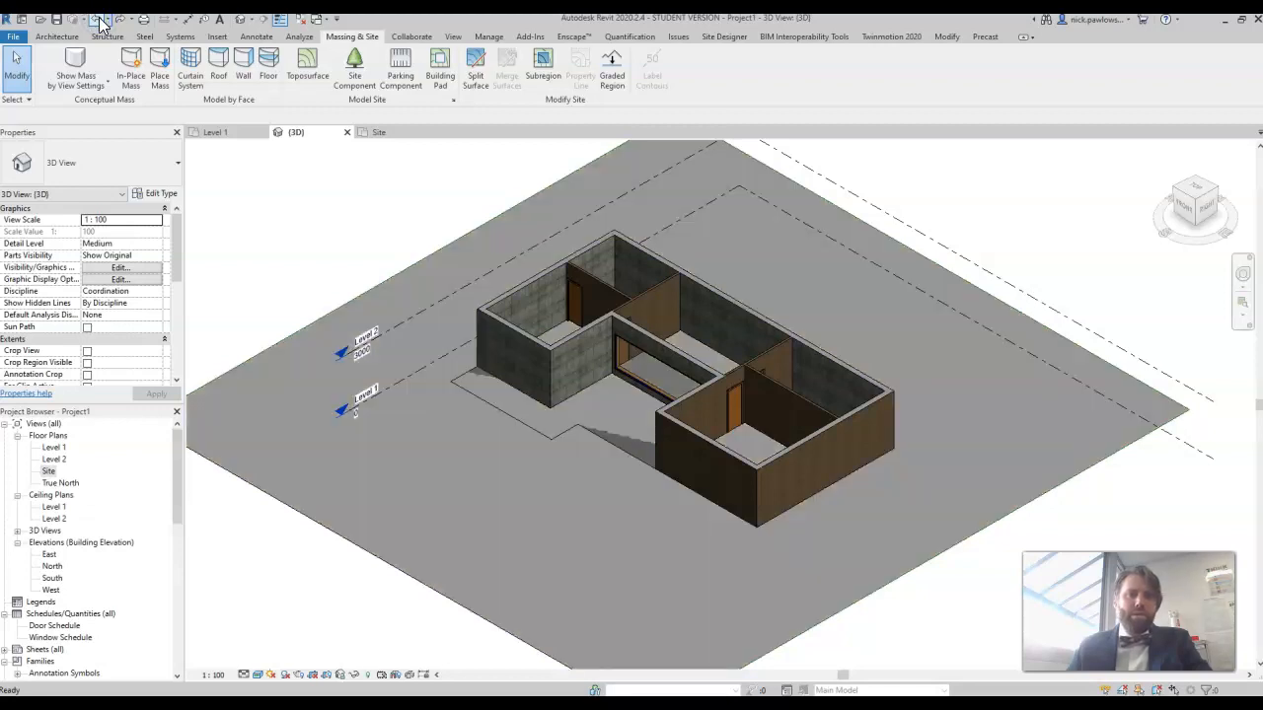
left_click(100, 22)
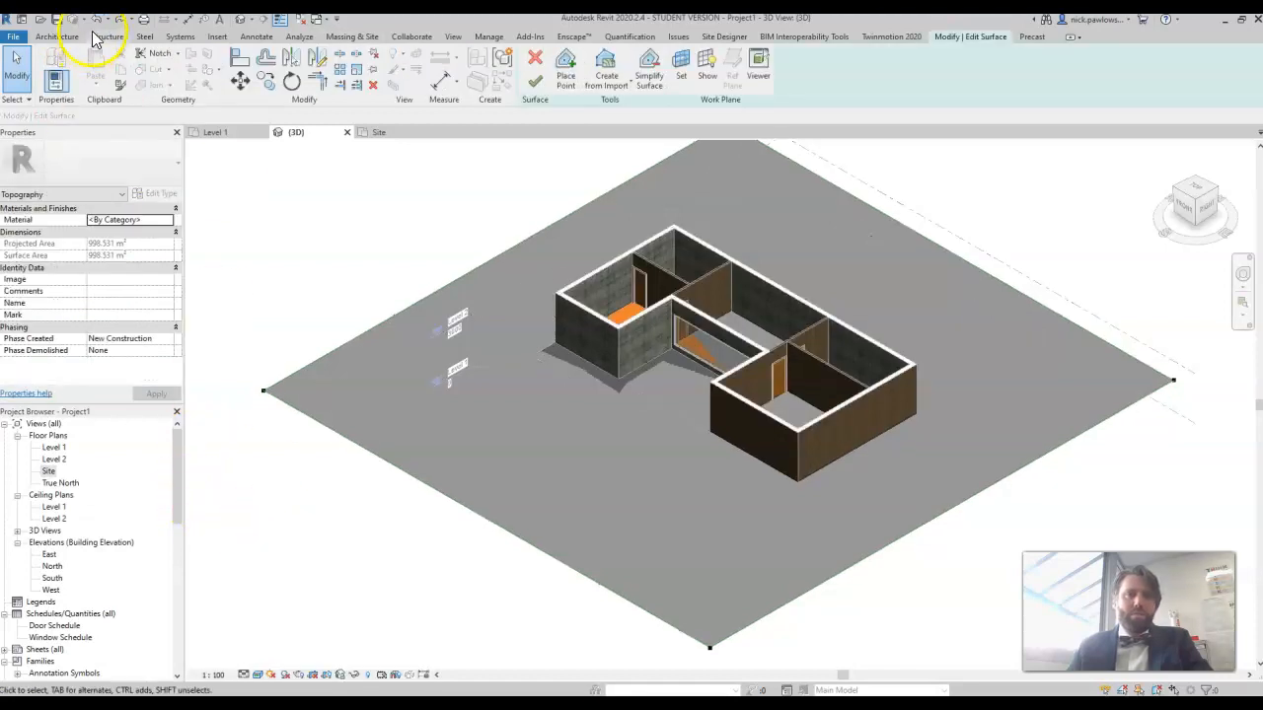
left_click(98, 22)
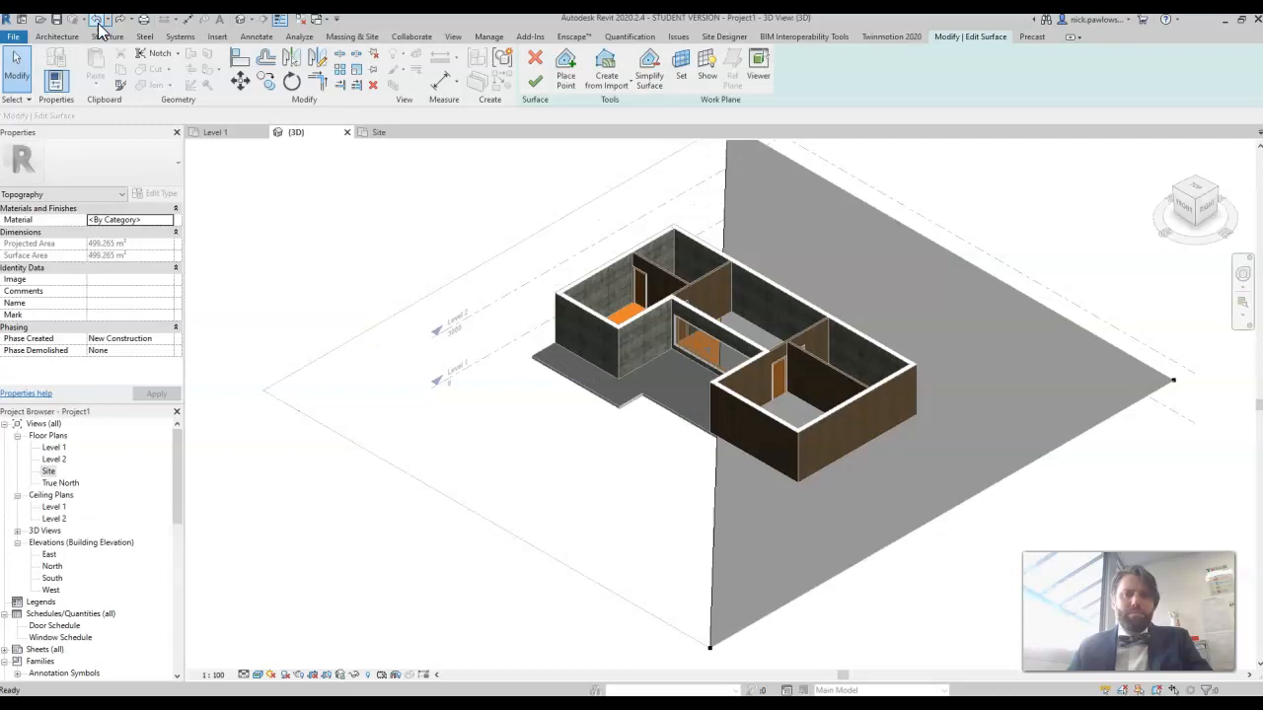
left_click(99, 22)
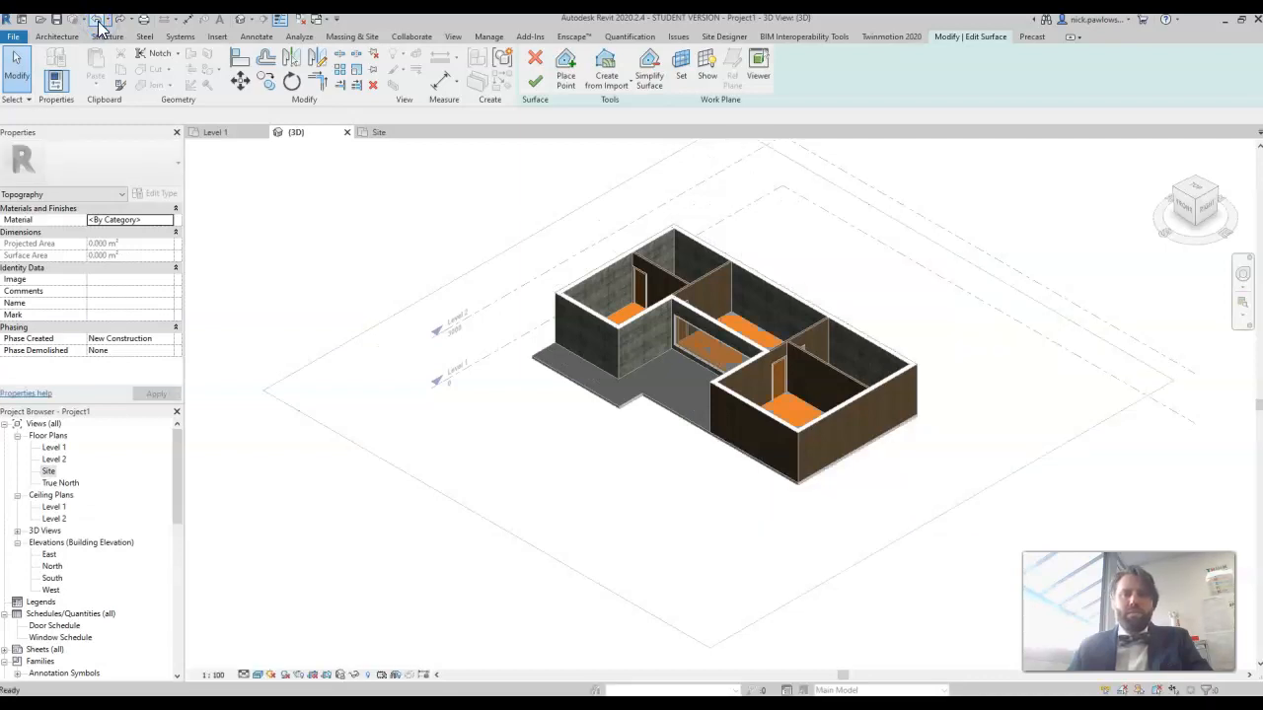
Step: From the top view, place toposurface points at the four boundary corners at absolute elevation -15.0 and finish the surface
left_click(1201, 192)
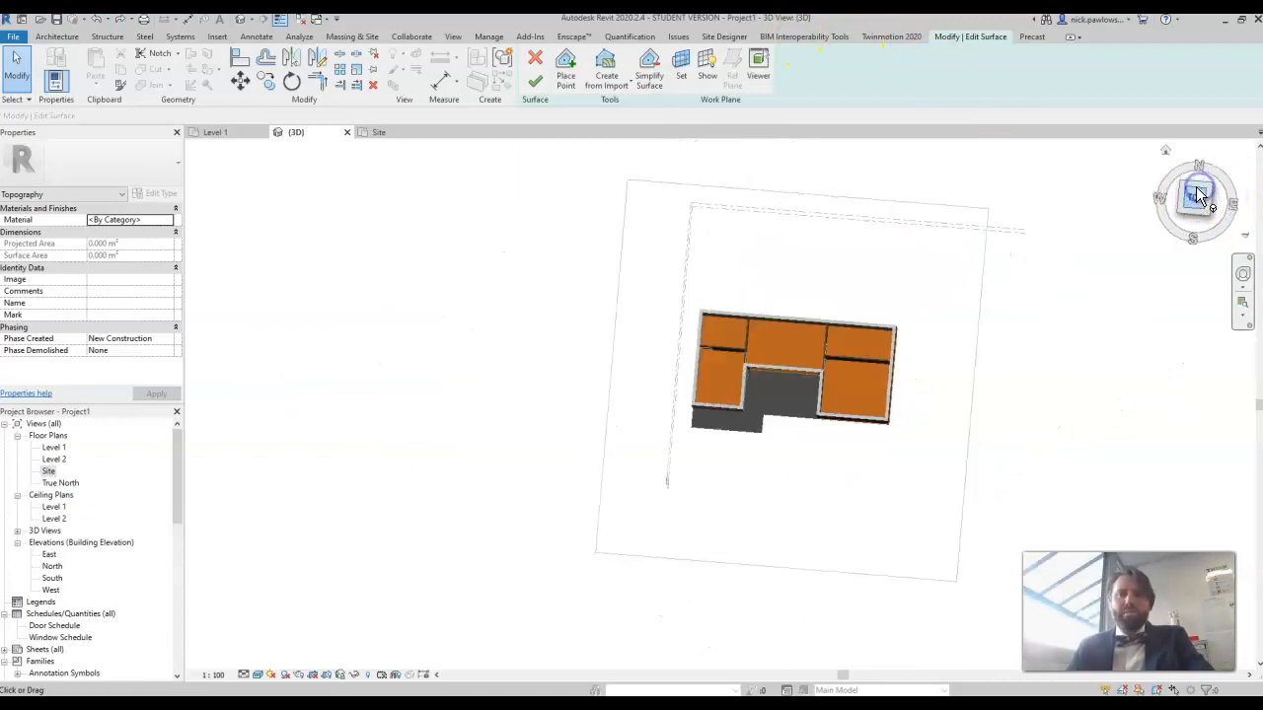
left_click(565, 79)
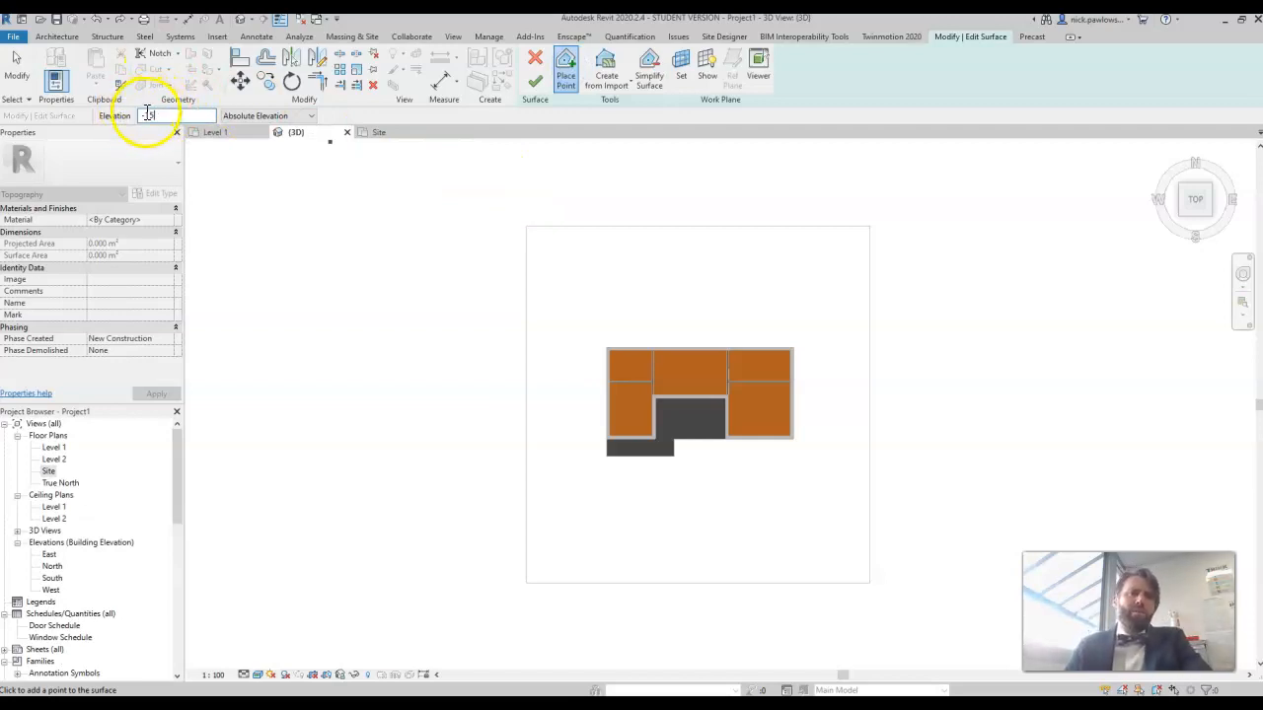
left_click(526, 226)
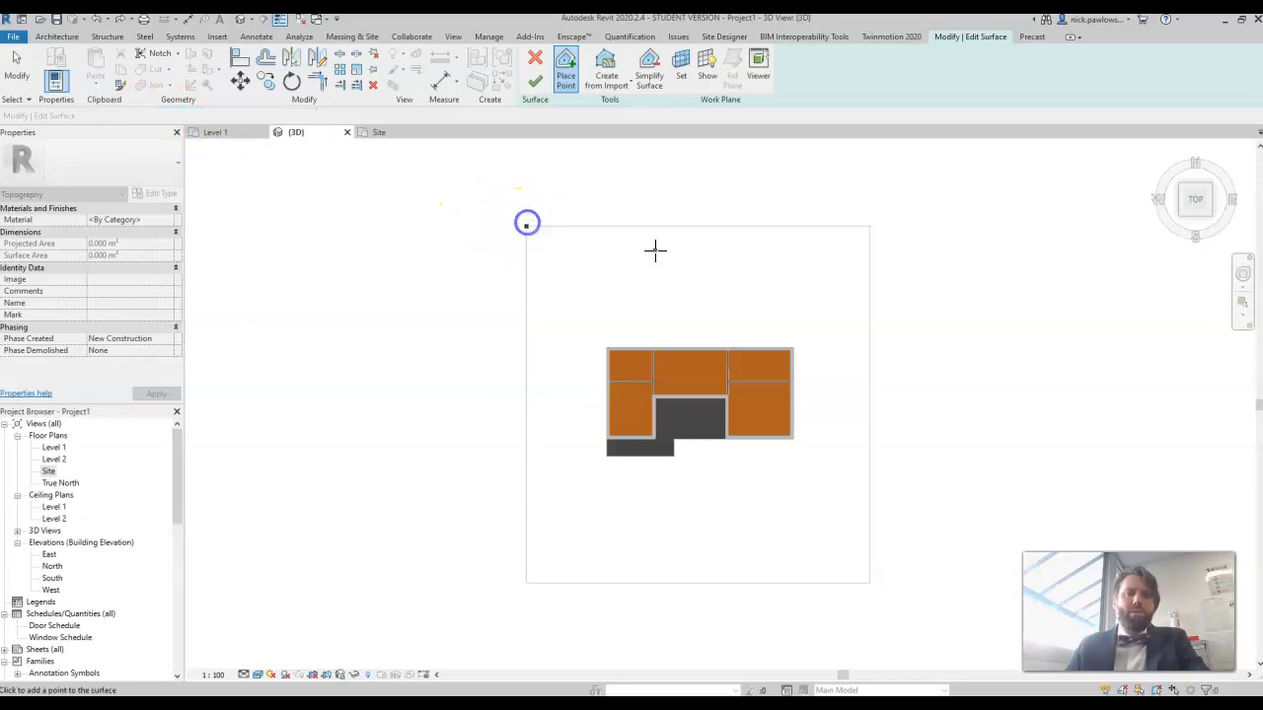
left_click(869, 226)
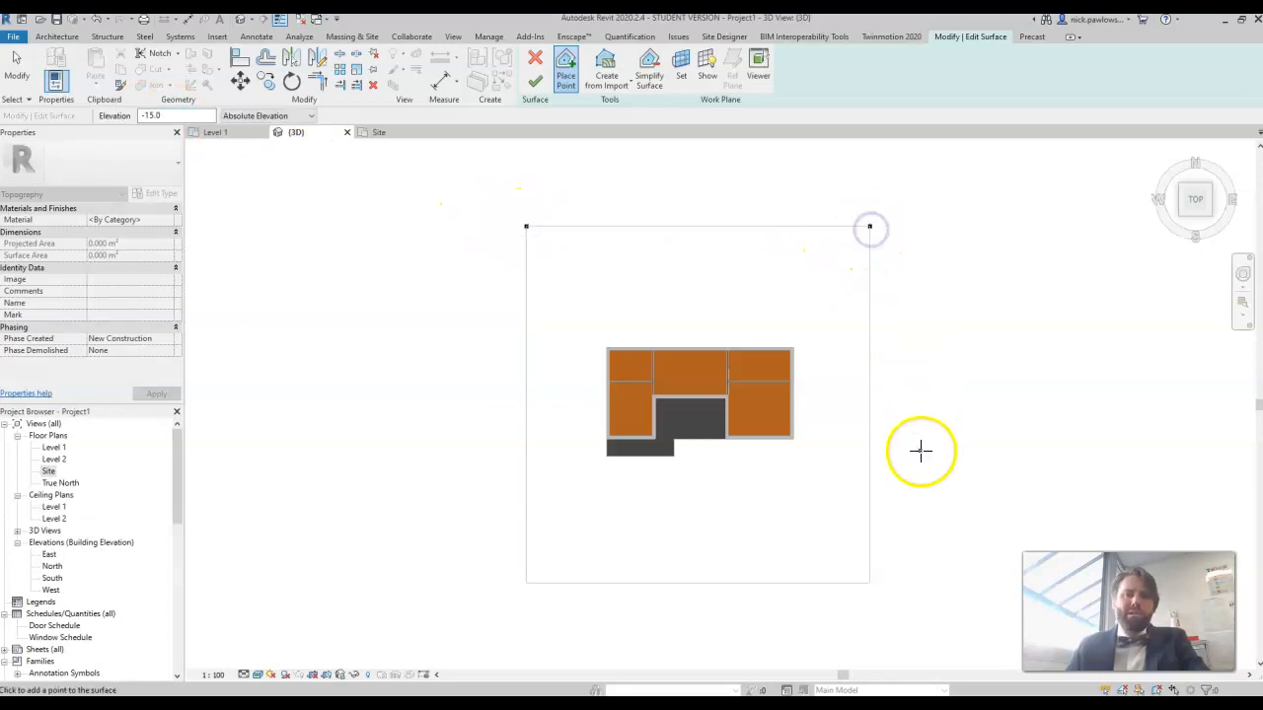
left_click(869, 582)
left_click(526, 583)
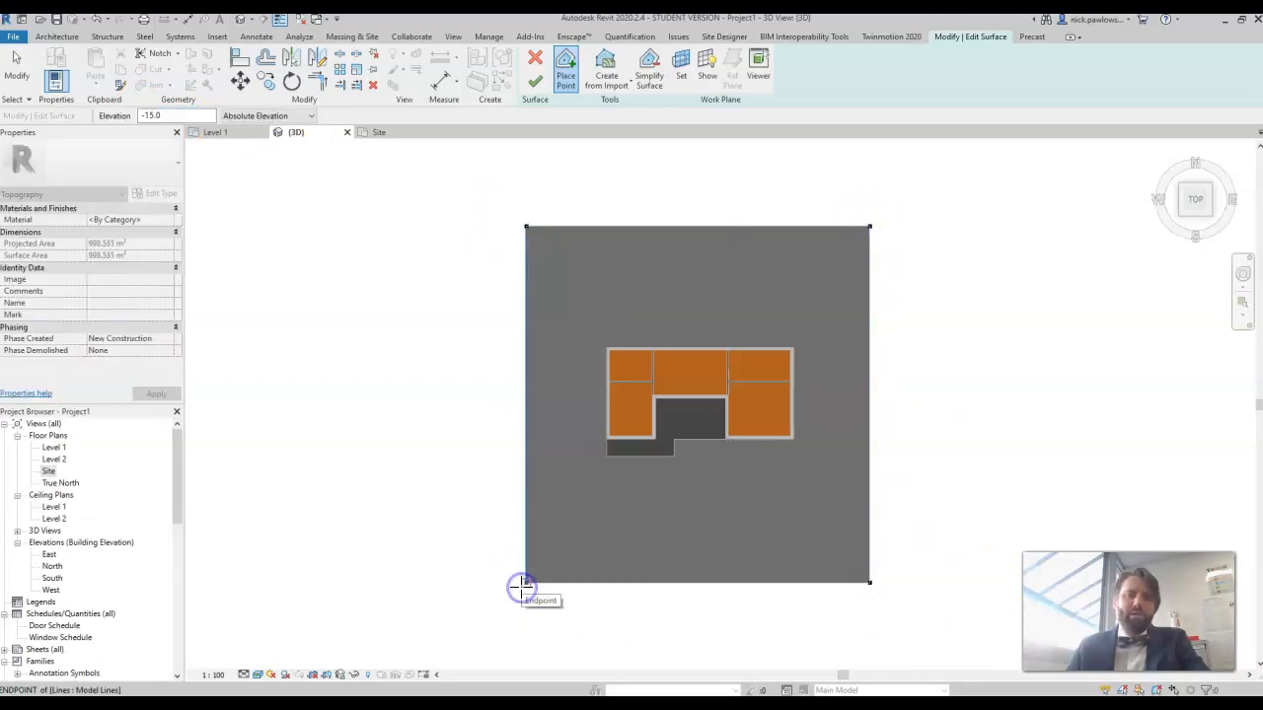
left_click(533, 86)
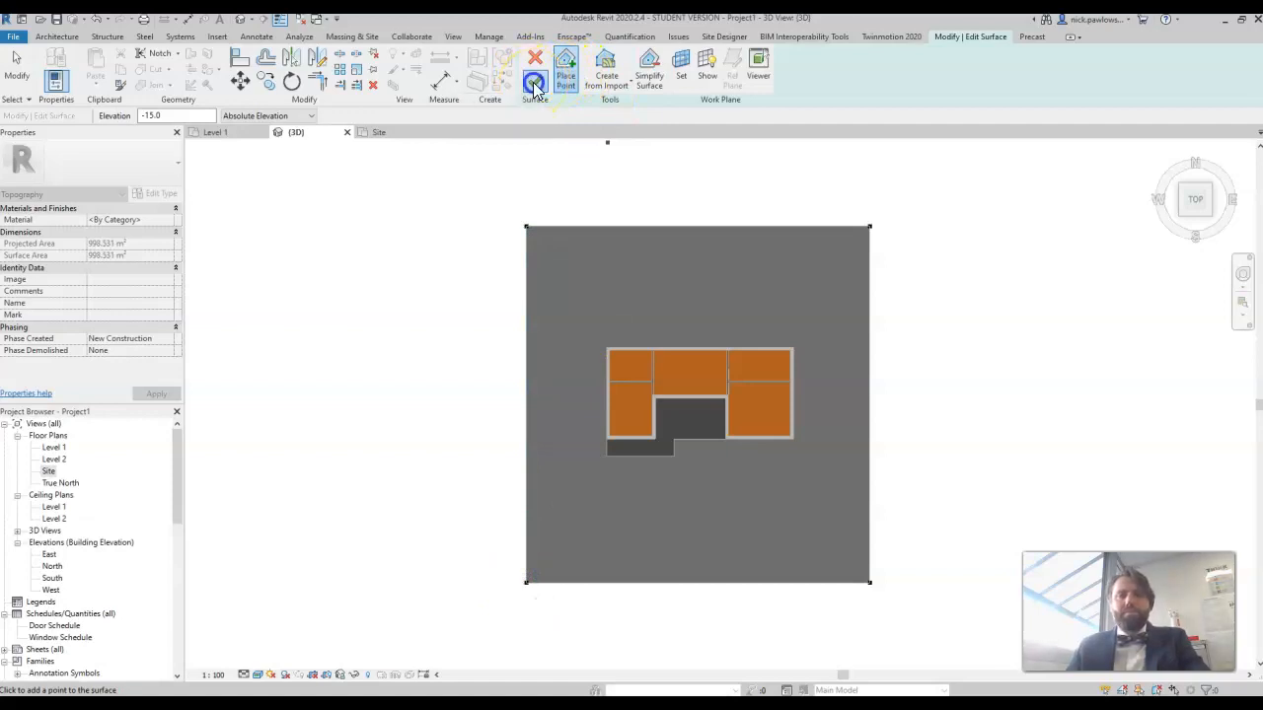
Step: Examine in 3D how the lowered toposurface meets the floor slab at the front porch and inside the rooms
left_click_drag(1190, 197, 1108, 145)
scroll(915, 391, "up", 4)
middle_click_drag(793, 389, 896, 316)
scroll(894, 312, "down", 1)
scroll(876, 262, "down", 3)
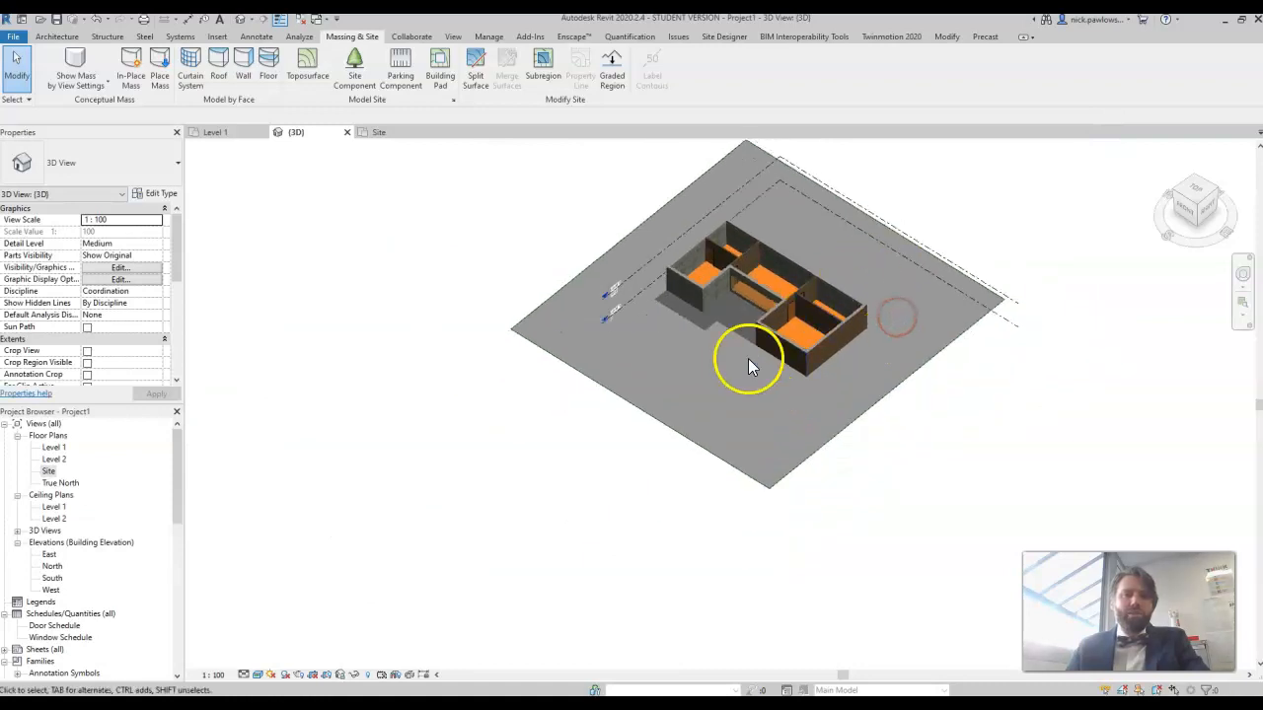
scroll(748, 358, "up", 6)
middle_click_drag(715, 238, 669, 325)
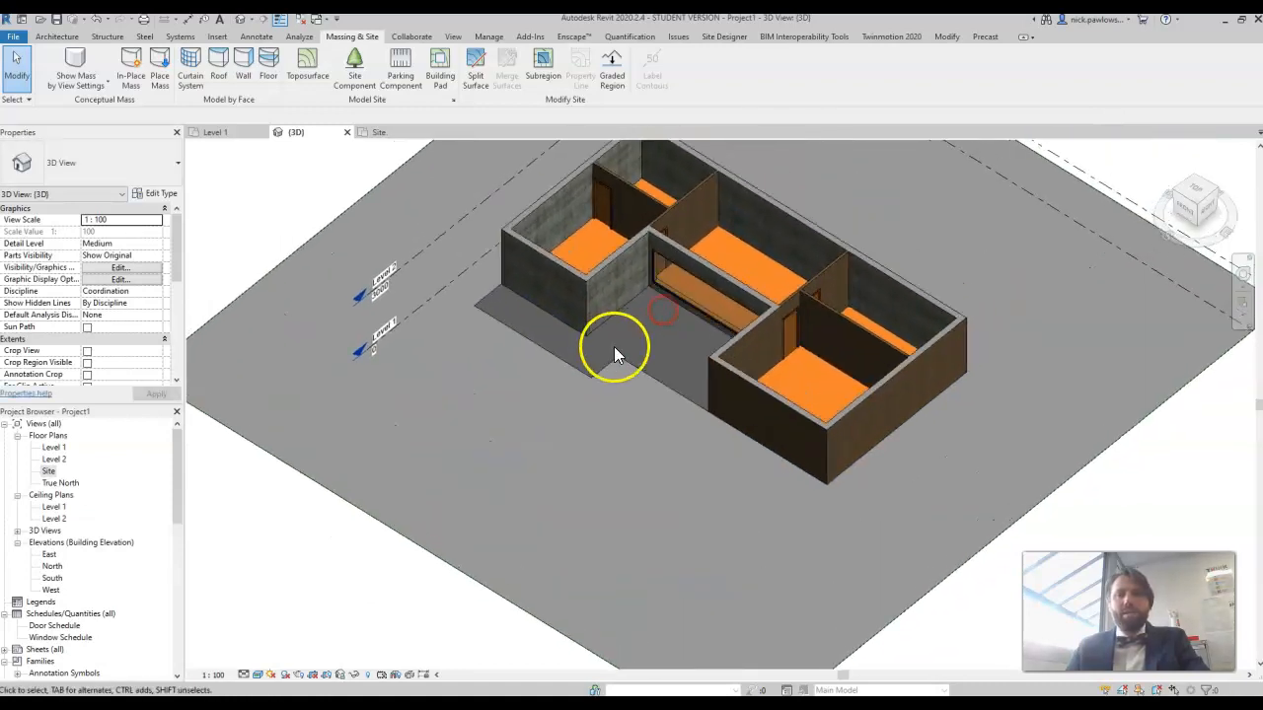
scroll(646, 341, "up", 4)
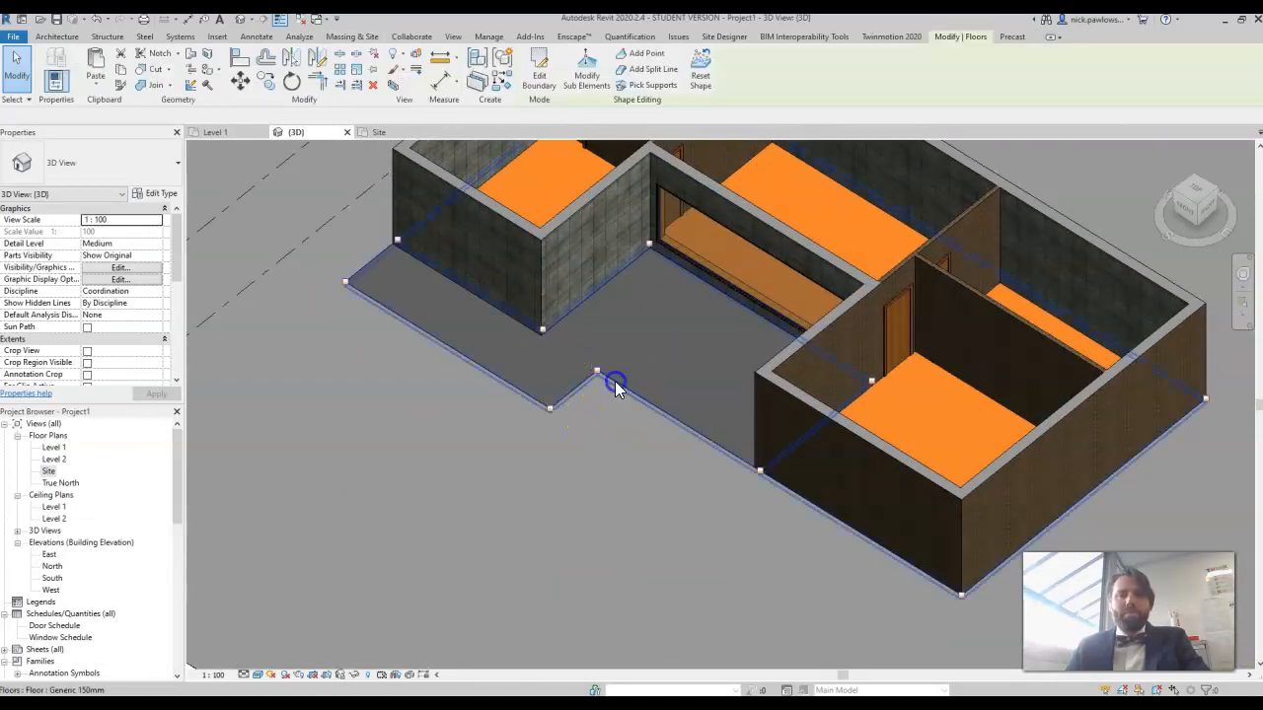
Step: Select the house's floor slab and check its height offset and its extent around the porch and rooms
left_click(592, 326)
middle_click_drag(668, 290, 600, 370)
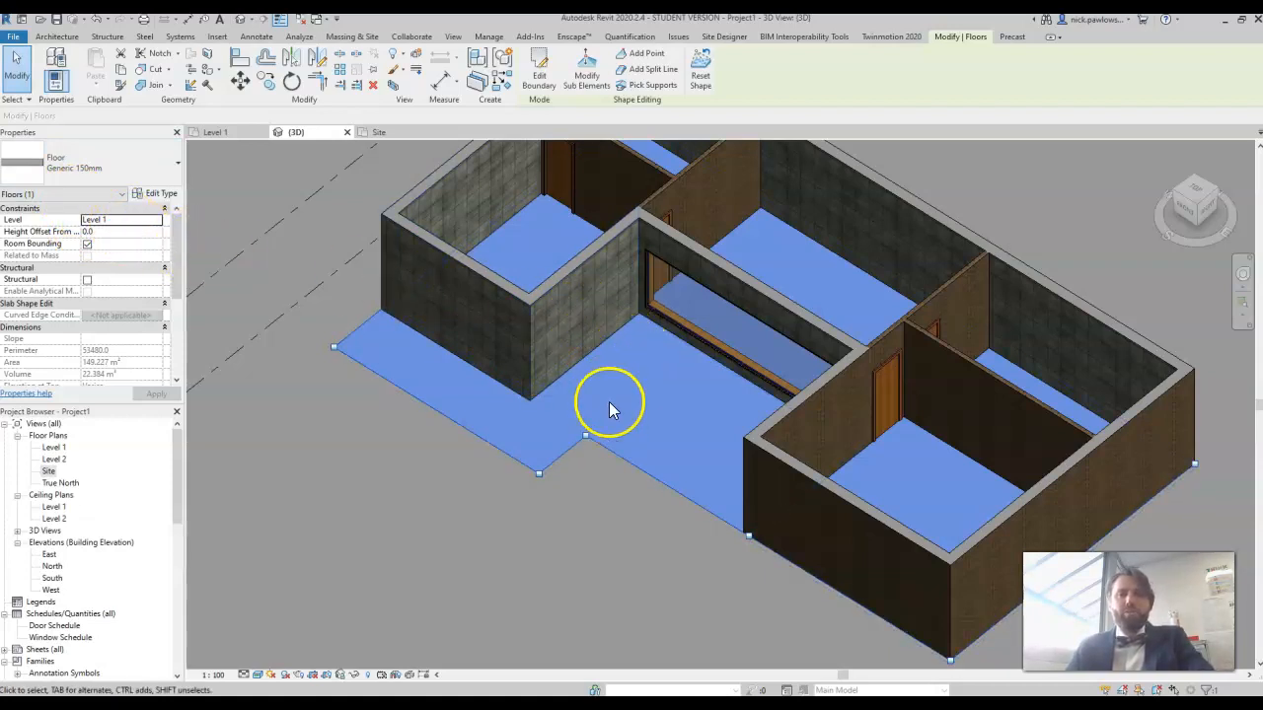
scroll(611, 385, "down", 3)
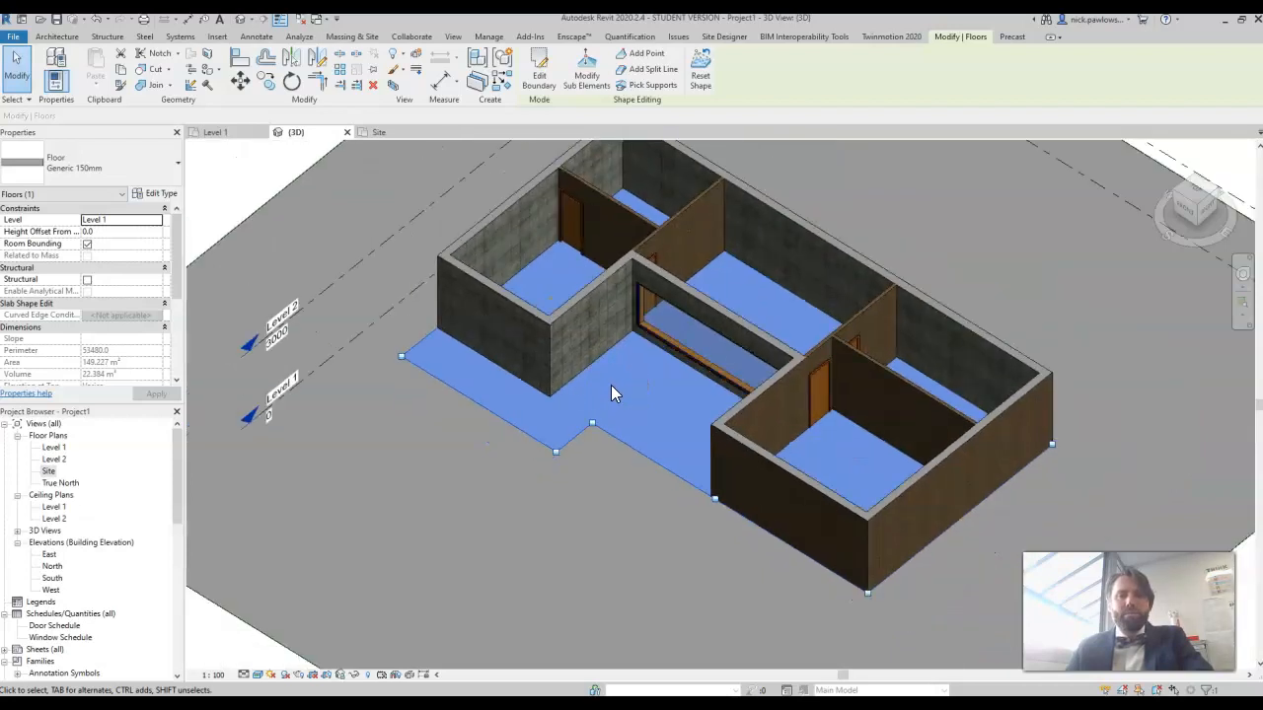
scroll(611, 393, "down", 2)
left_click(326, 564)
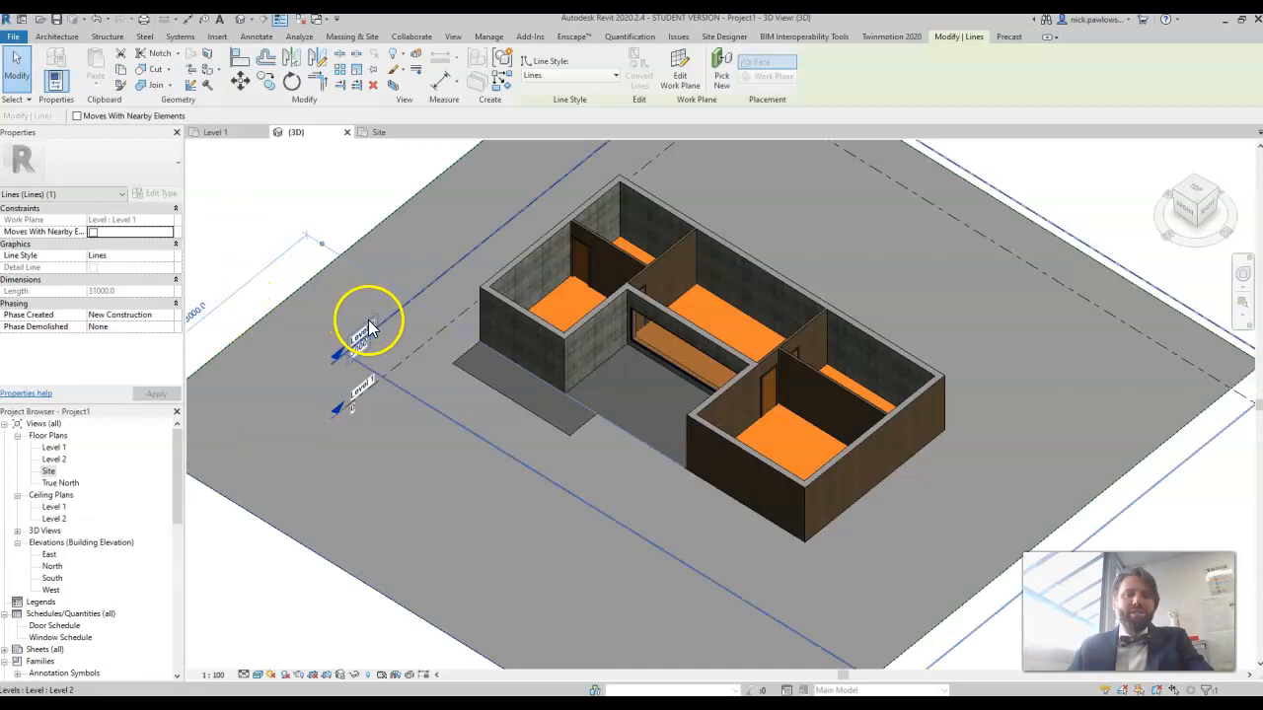
middle_click_drag(482, 455, 590, 501)
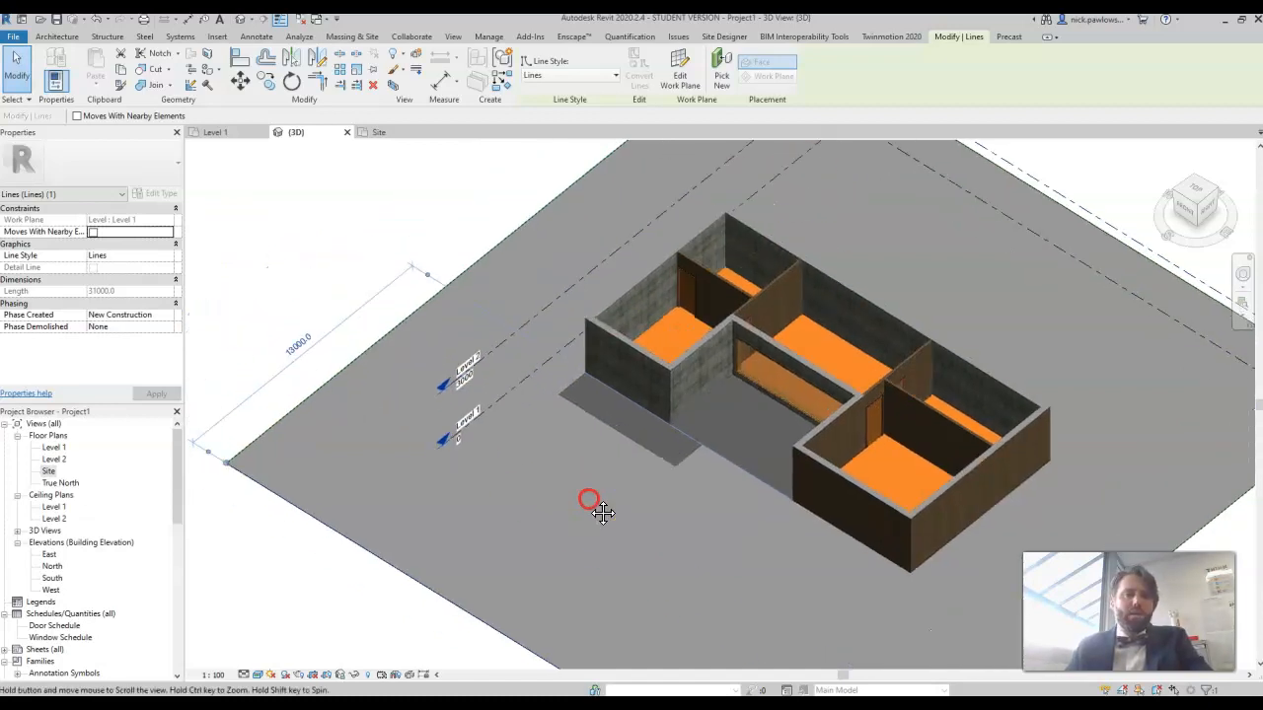